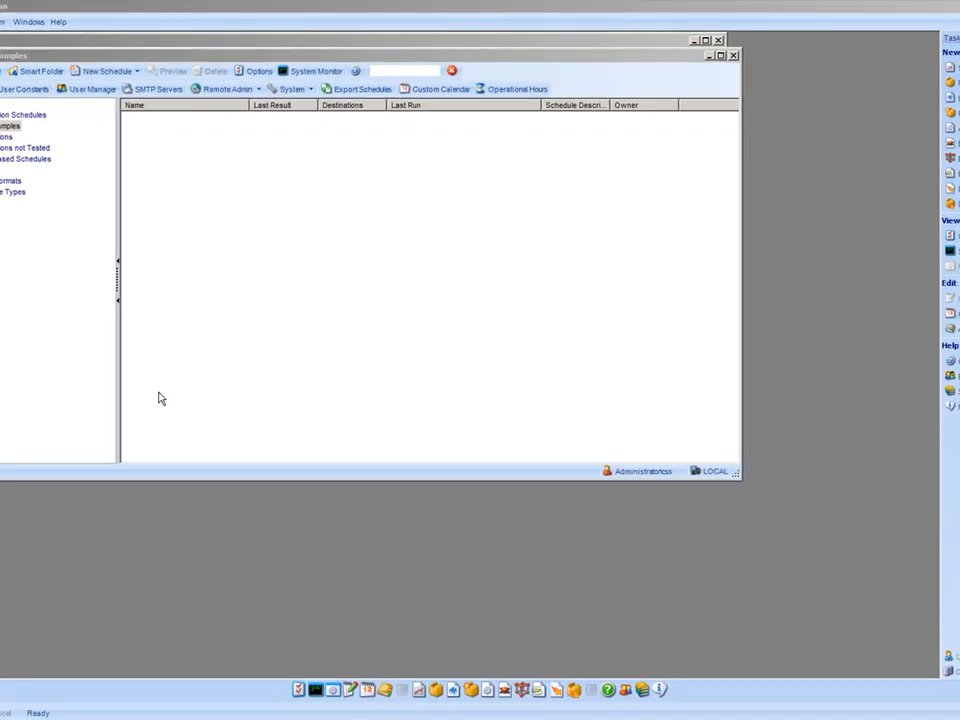
Open the New Schedule dropdown listing the schedule types
left_click(139, 72)
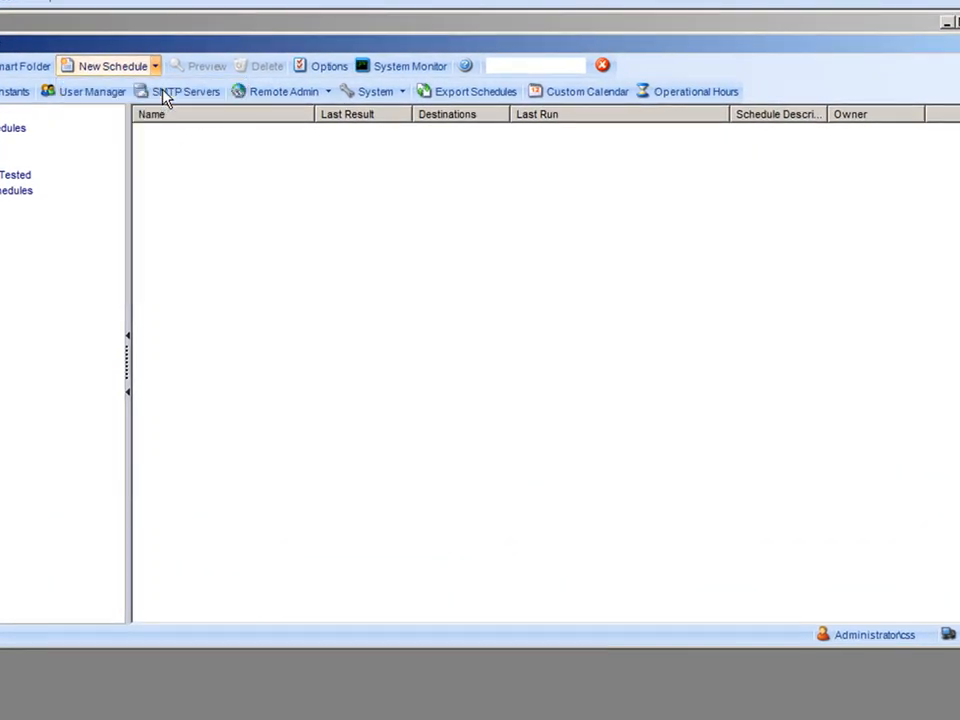
Start a Single Report Schedule and begin browsing for its report location
left_click(142, 88)
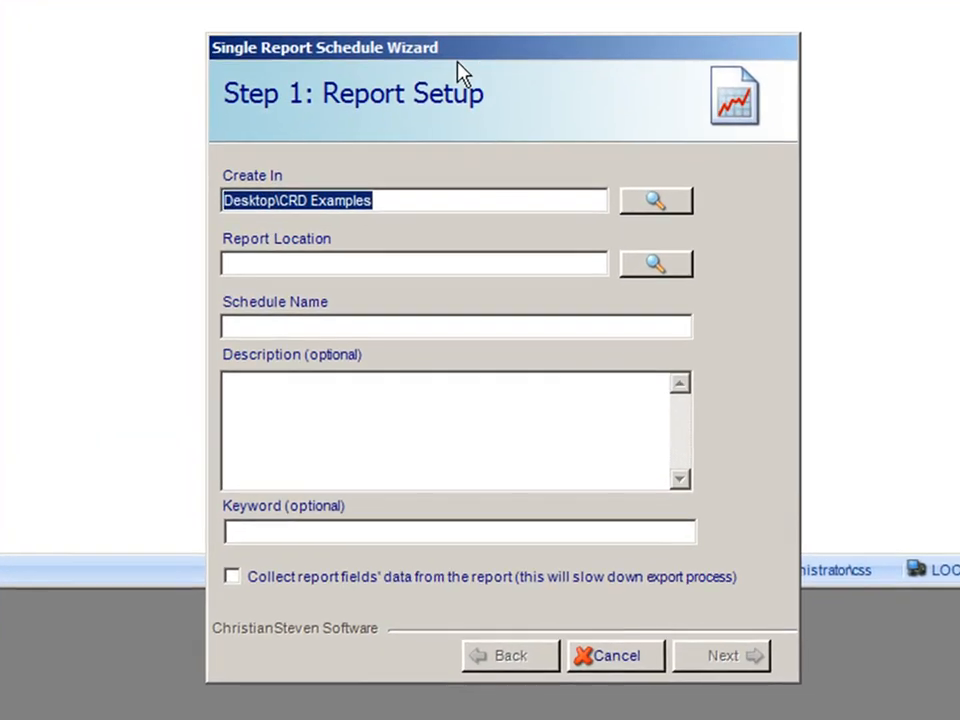
left_click_drag(415, 52, 215, 0)
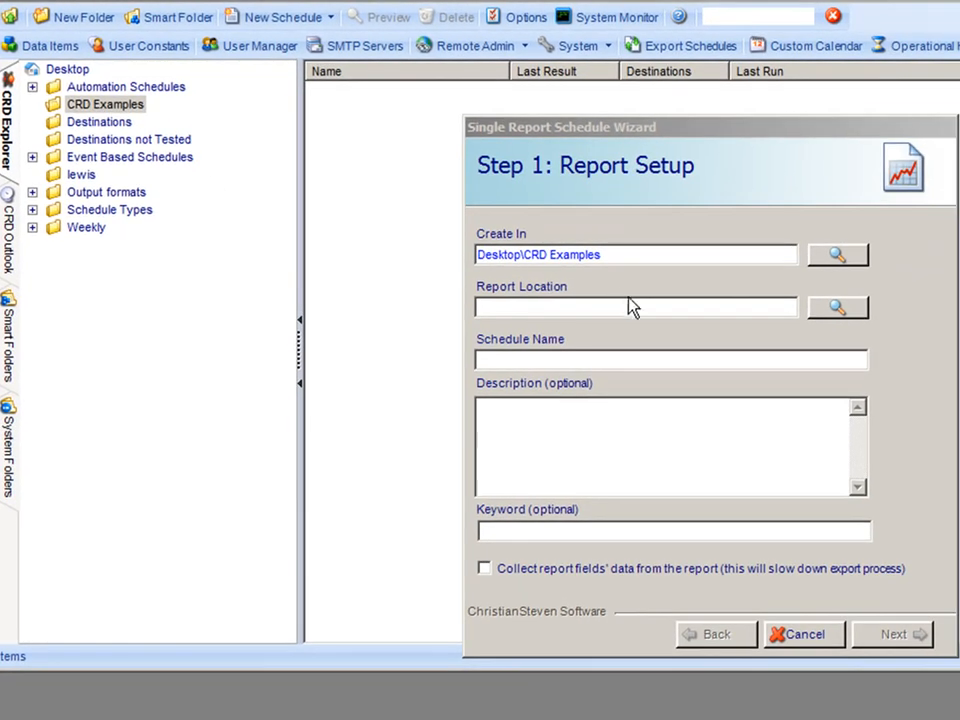
left_click(630, 315)
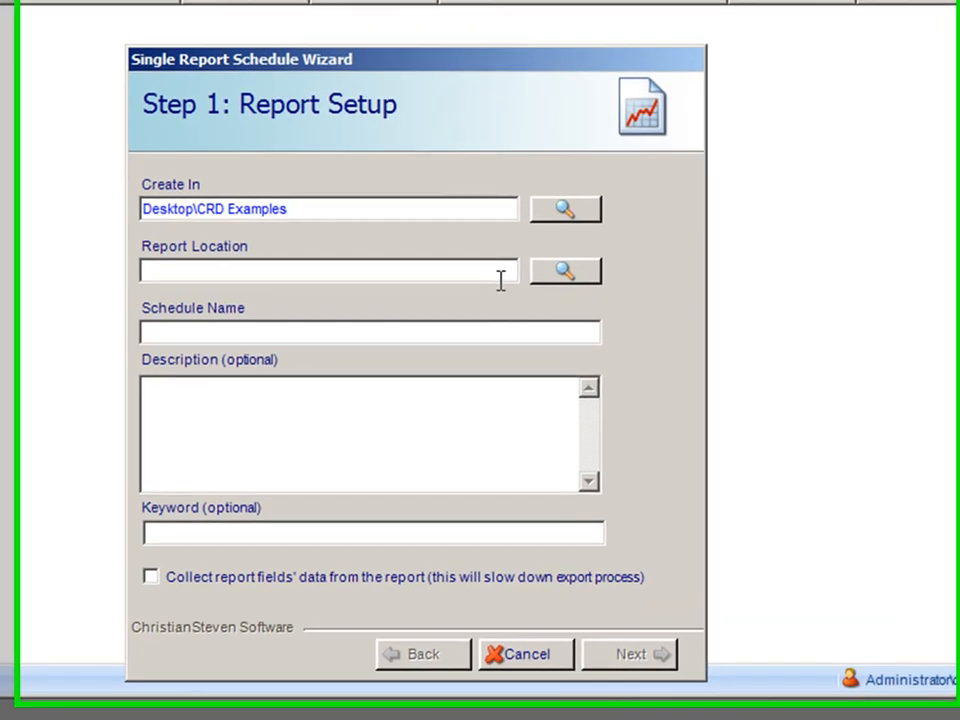
left_click(565, 272)
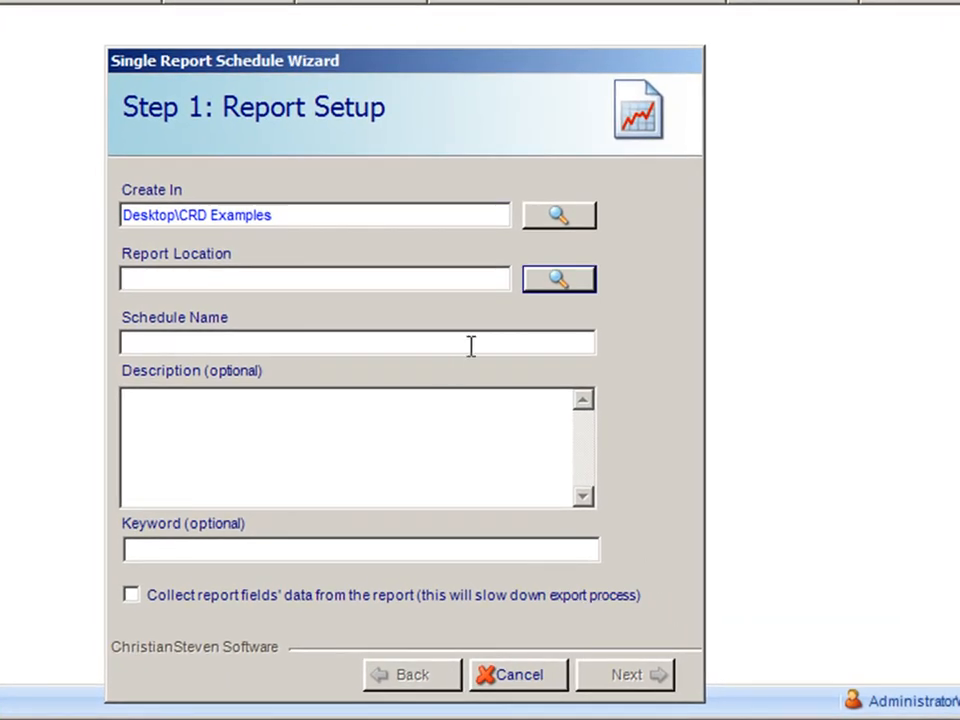
Select samplerpt.rpt from Samples as the report to schedule
left_click(536, 282)
left_click(420, 256)
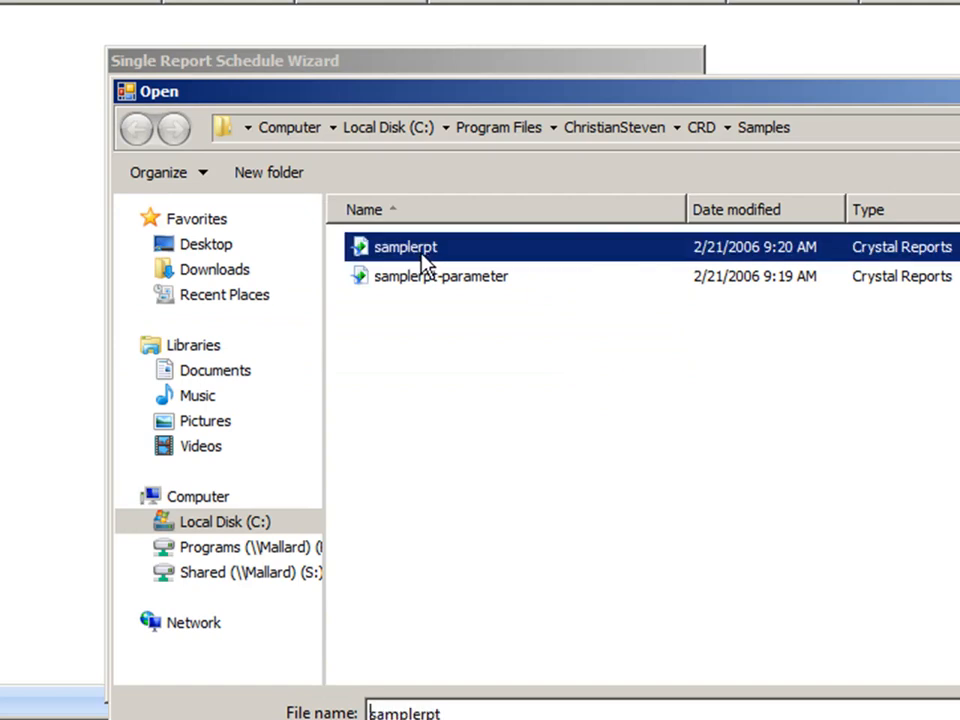
key("Return")
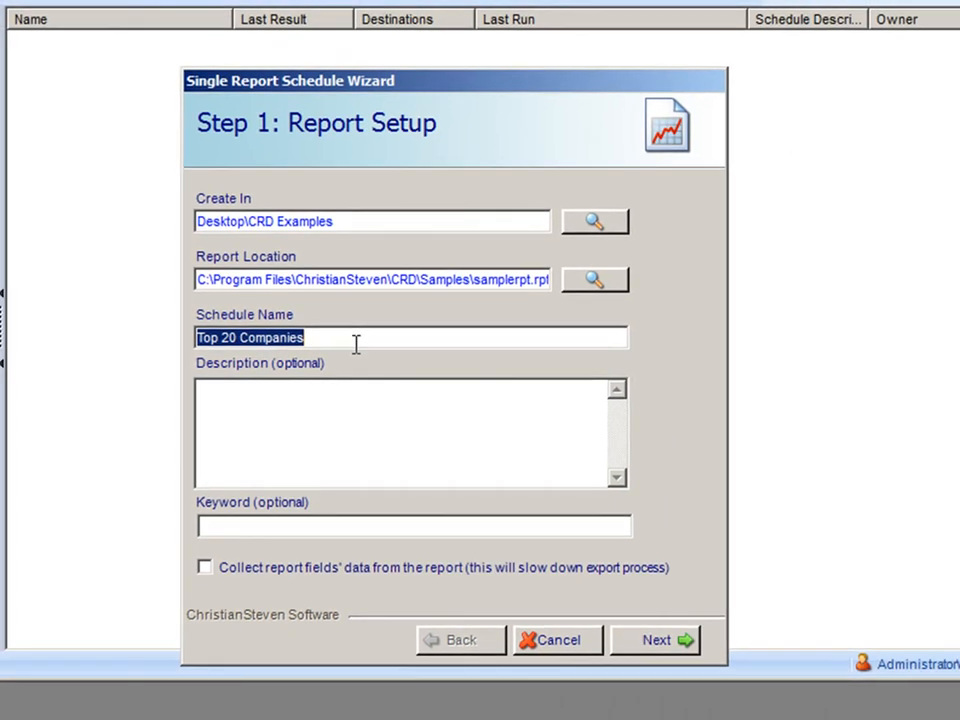
Rename the schedule to 'CRD single schedule test'
key("BackSpace")
type("CRD sin")
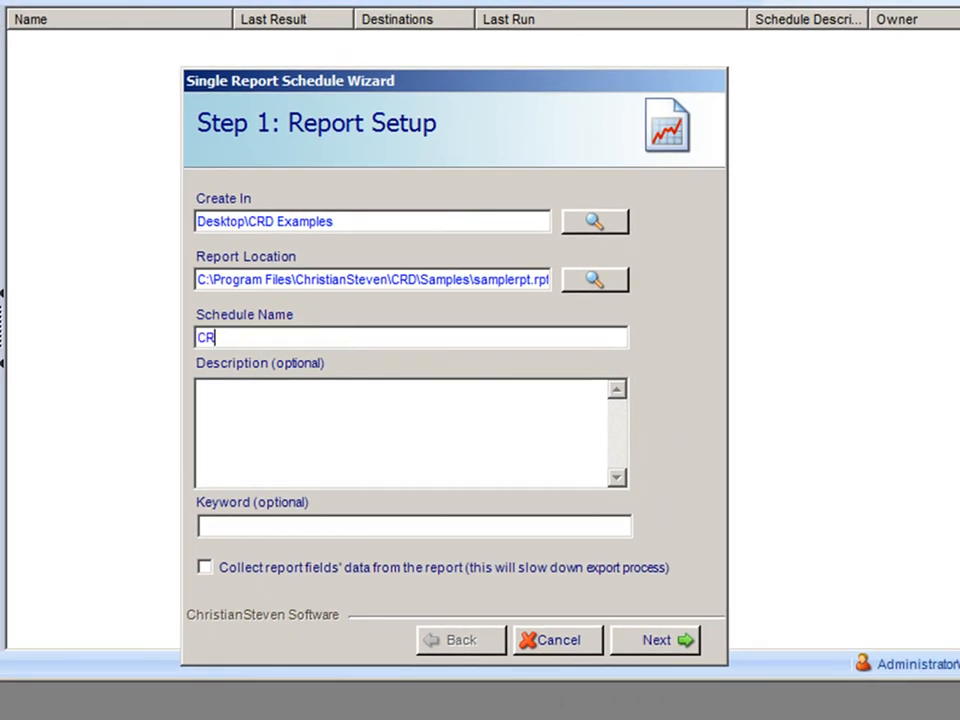
type("gle schedule test")
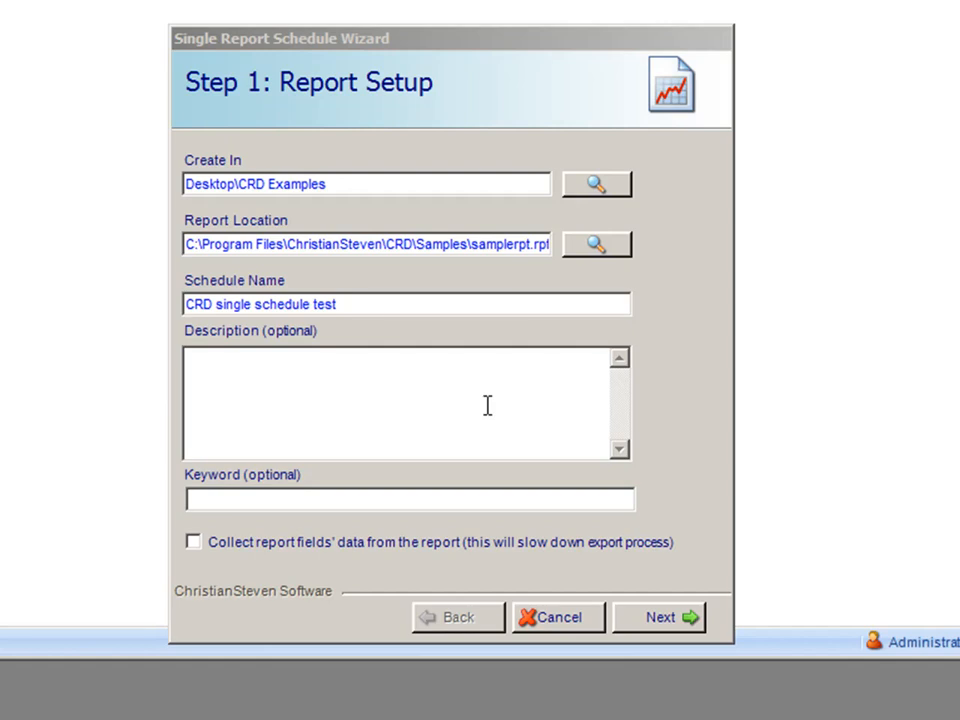
left_click(347, 507)
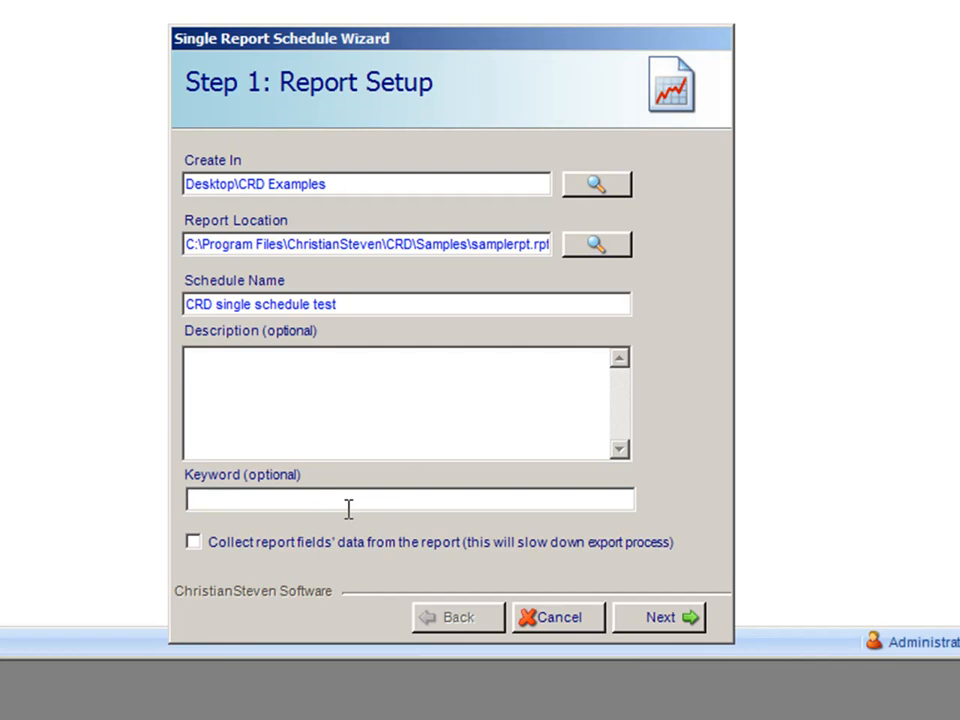
mouse_move(210, 561)
On the timing step, try weekday and weekly frequencies, ending on Every Month
left_click(662, 624)
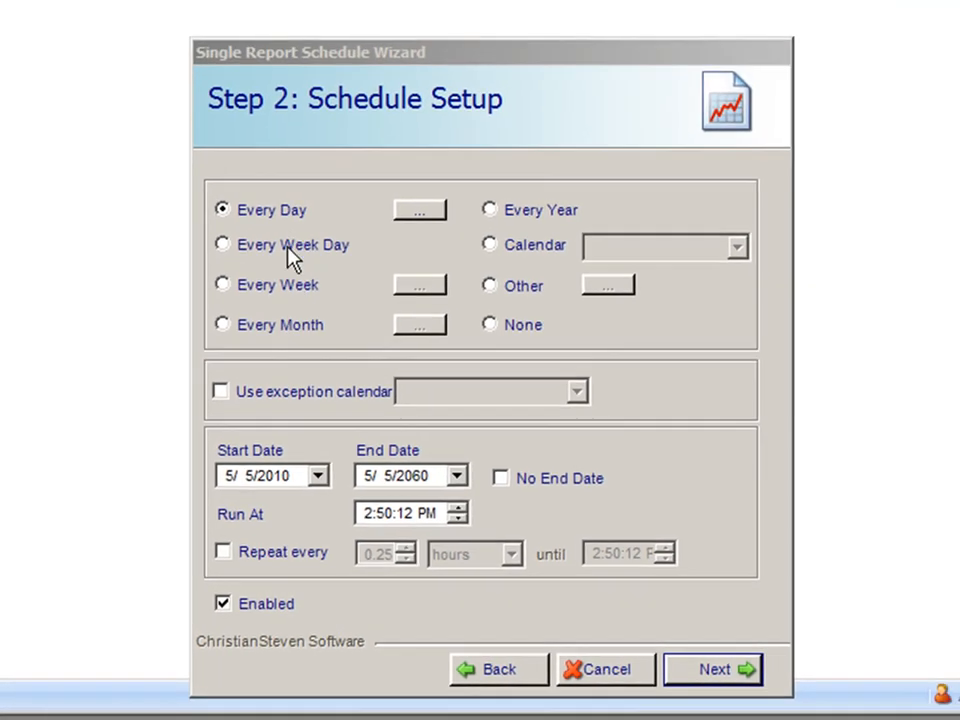
left_click(222, 248)
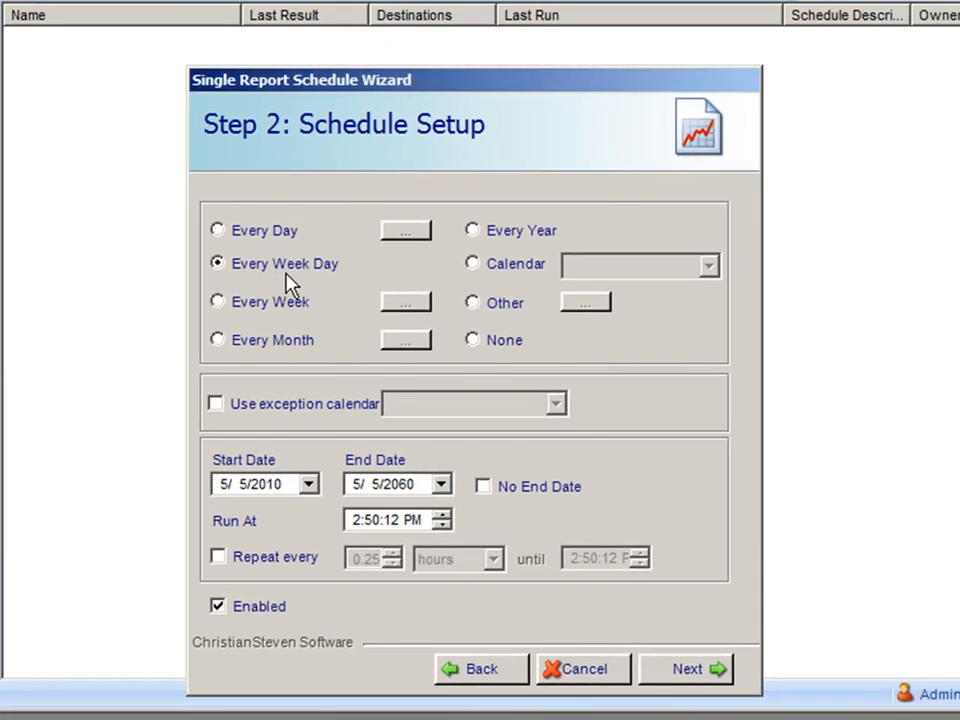
left_click(217, 302)
left_click(217, 343)
Run the schedule on the custom 'test' calendar, repeating every 0.25 hours, and continue
left_click(479, 235)
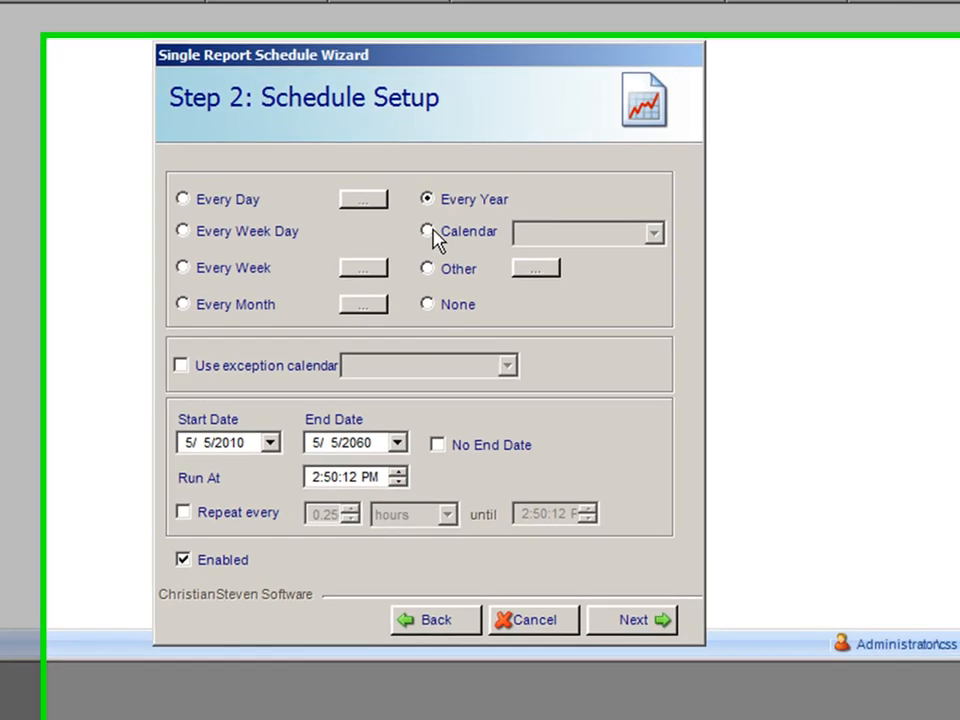
left_click(472, 263)
left_click(553, 186)
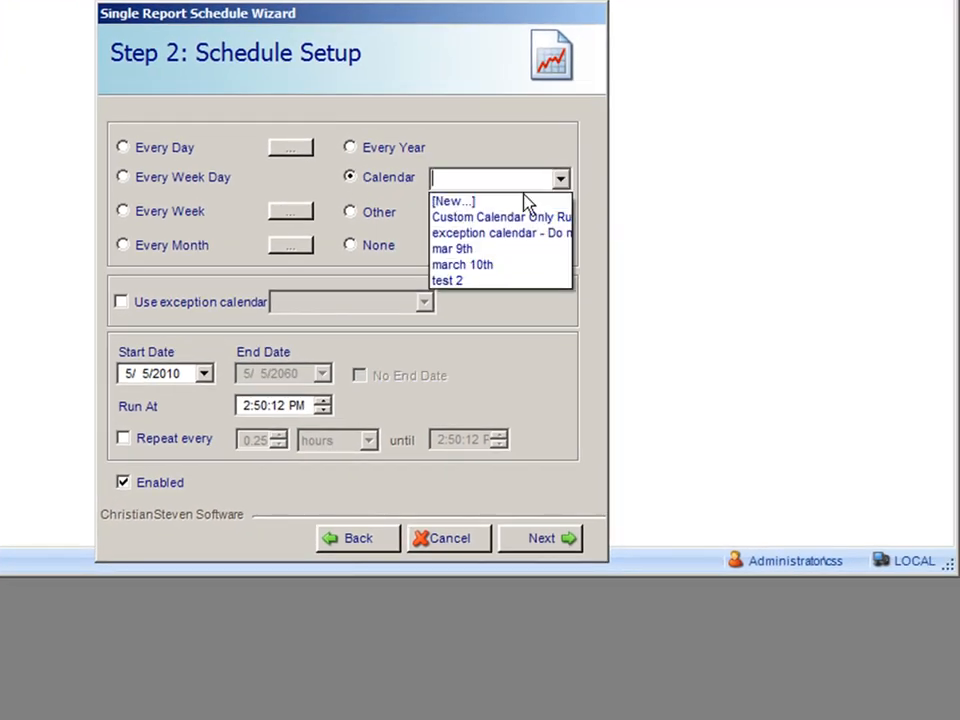
left_click(504, 200)
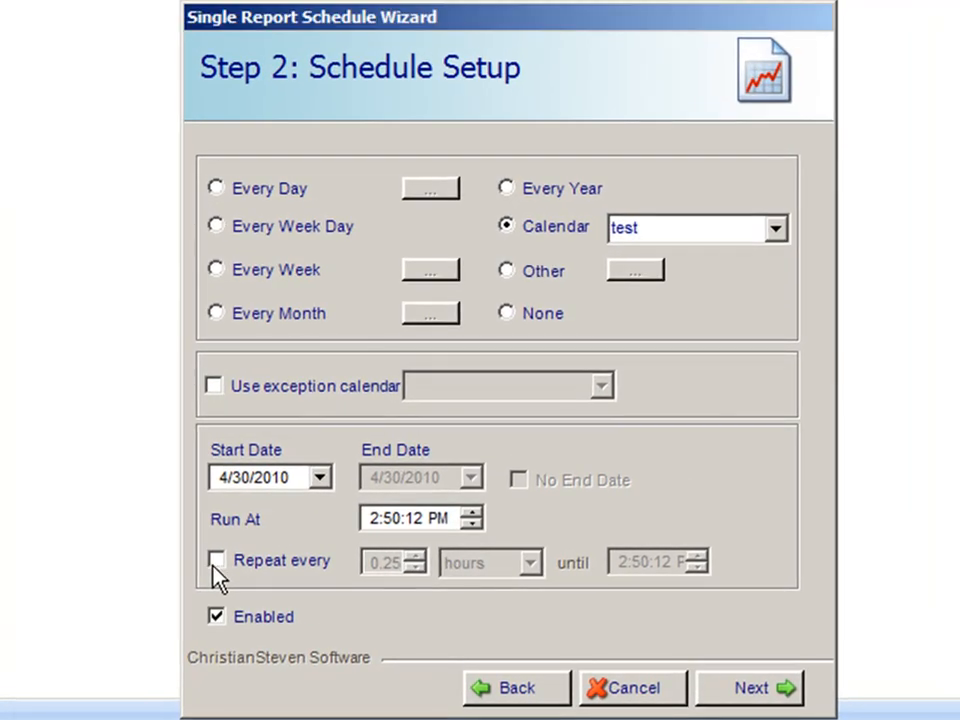
left_click(216, 560)
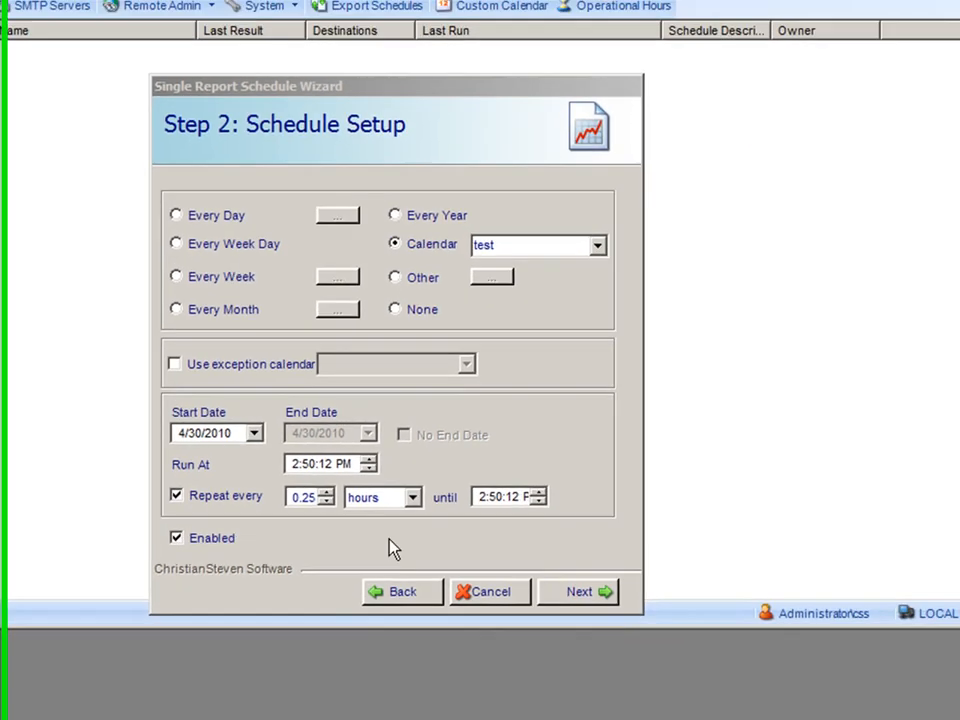
left_click(710, 620)
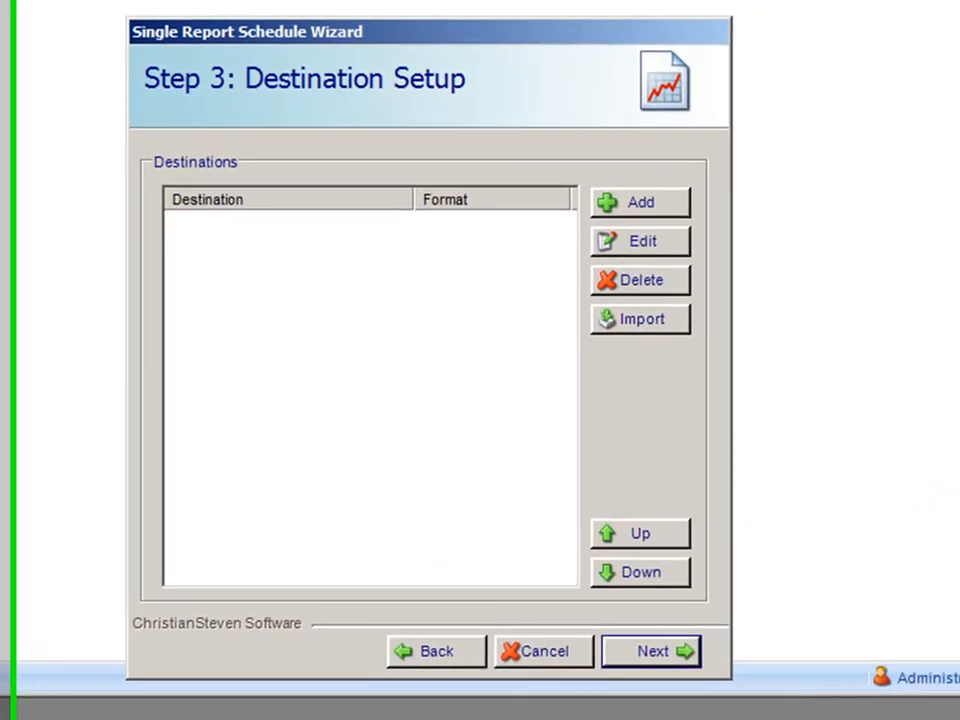
Add a new destination with Destination Type set to Email
left_click(640, 203)
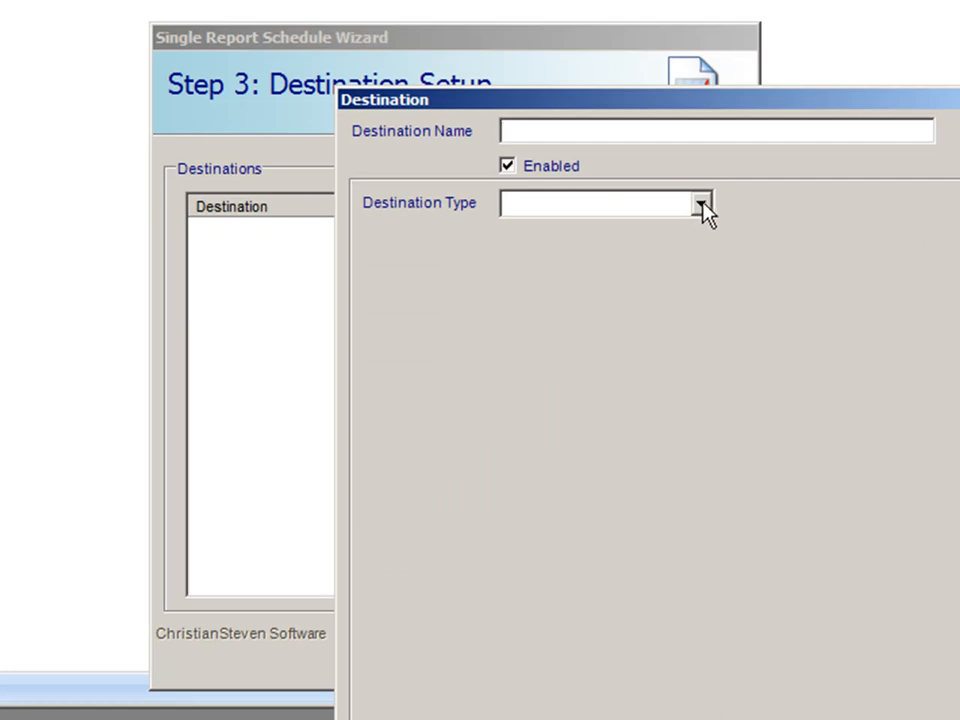
left_click(702, 207)
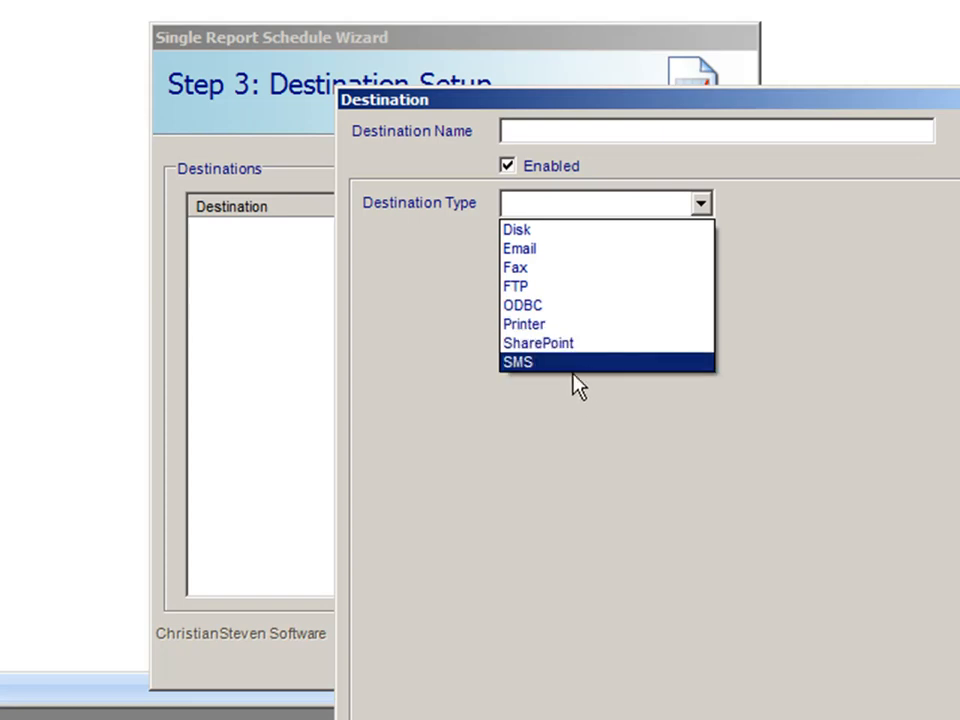
left_click(541, 257)
Enter the recipient's e-mail, subject 'crd email test', message 'PDF report sent by single schedule'
left_click(558, 310)
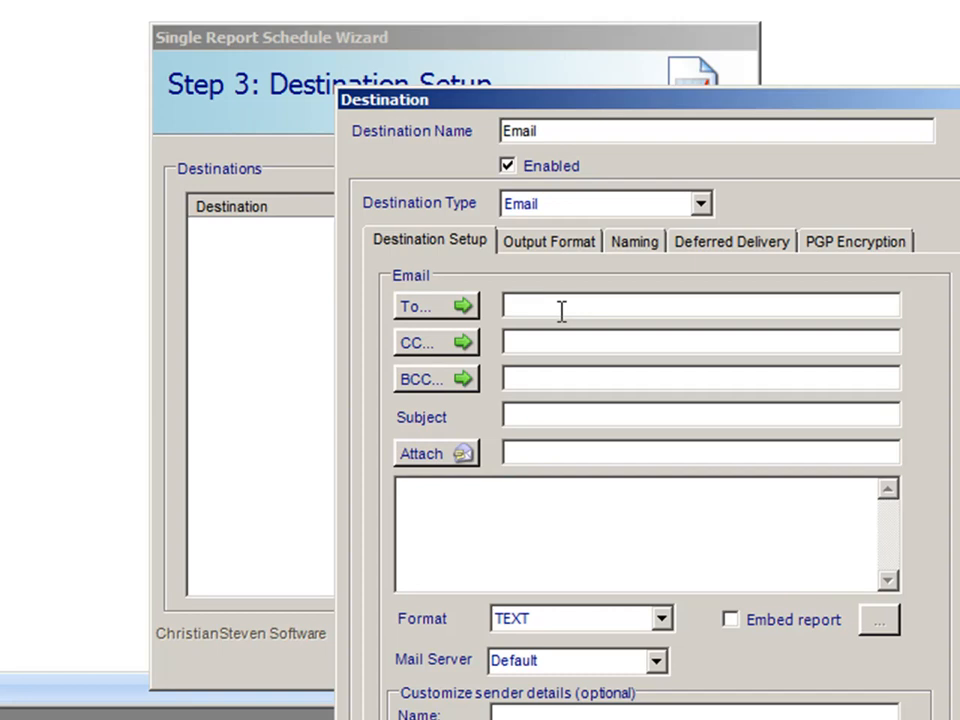
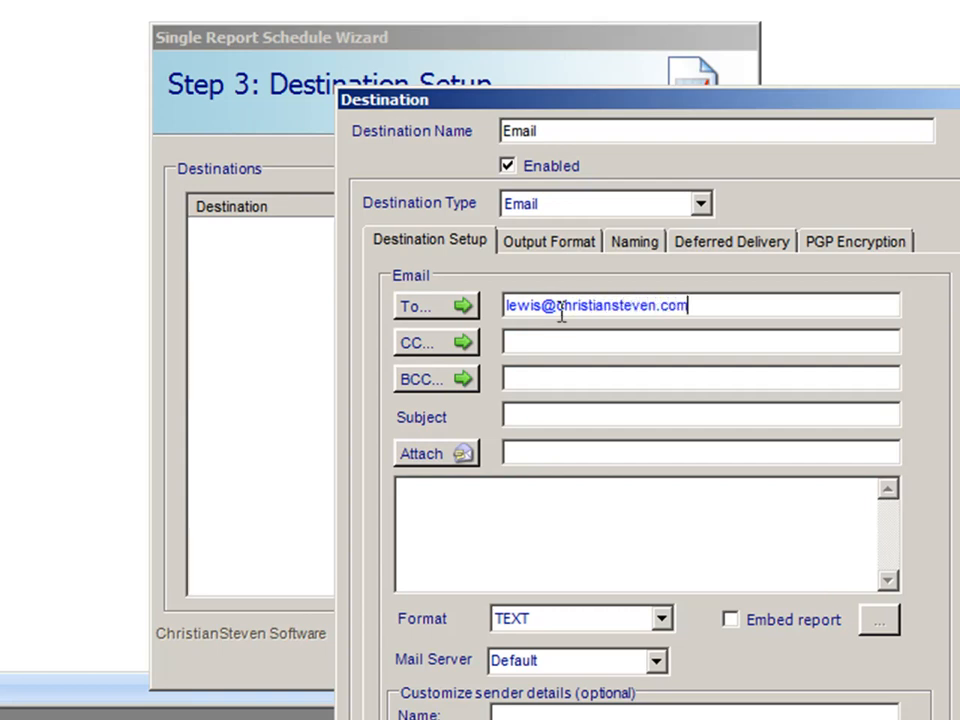
left_click(583, 414)
type("crd email test")
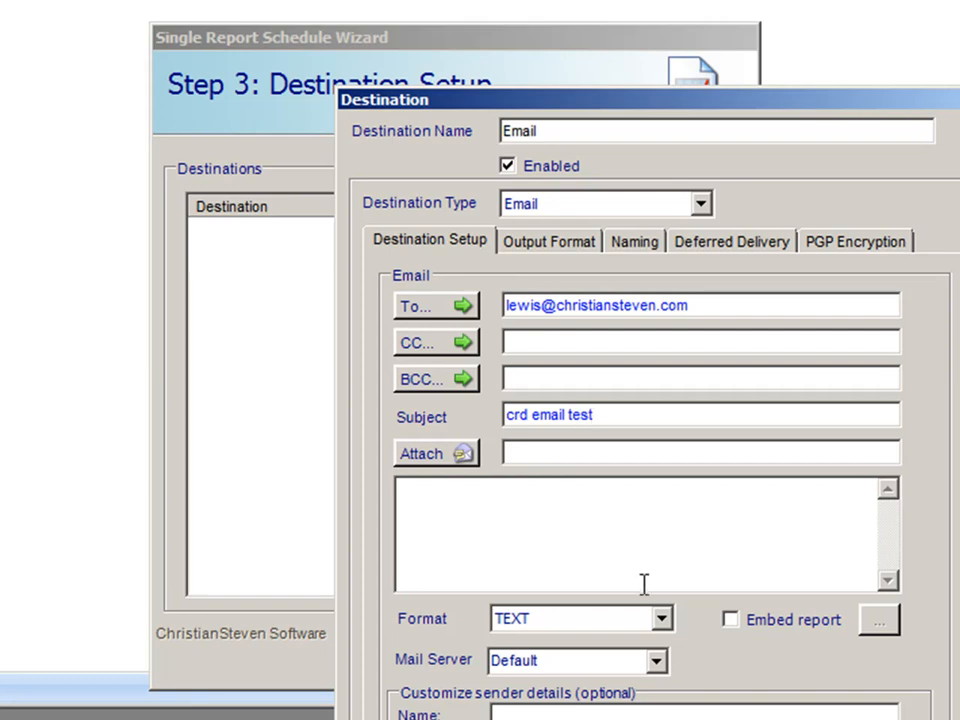
left_click(493, 543)
type("PDF report se")
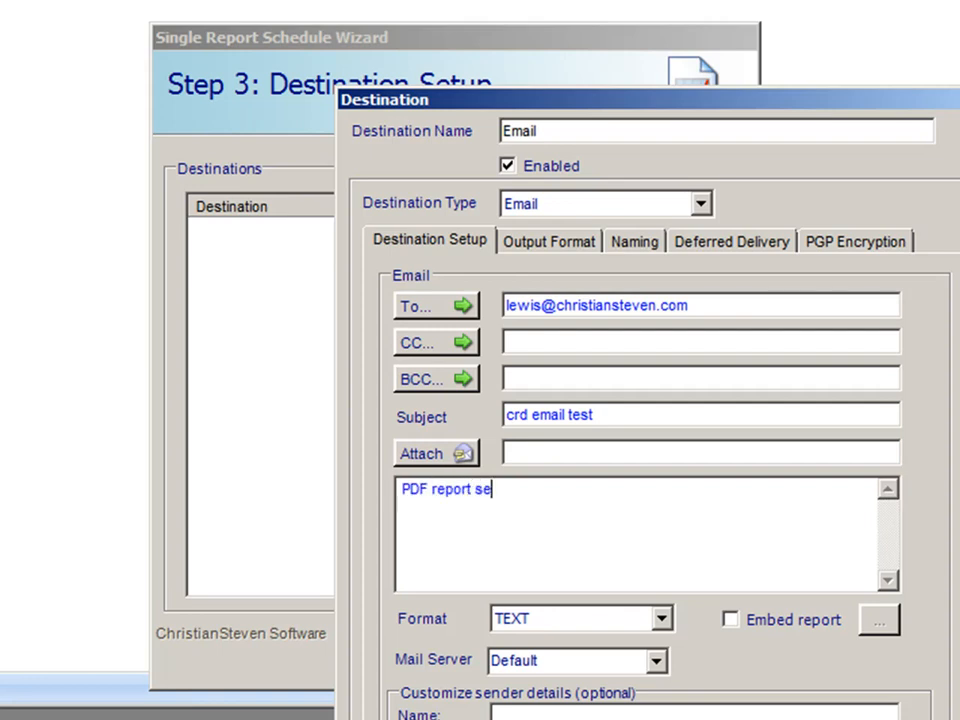
type("nt by single schedule")
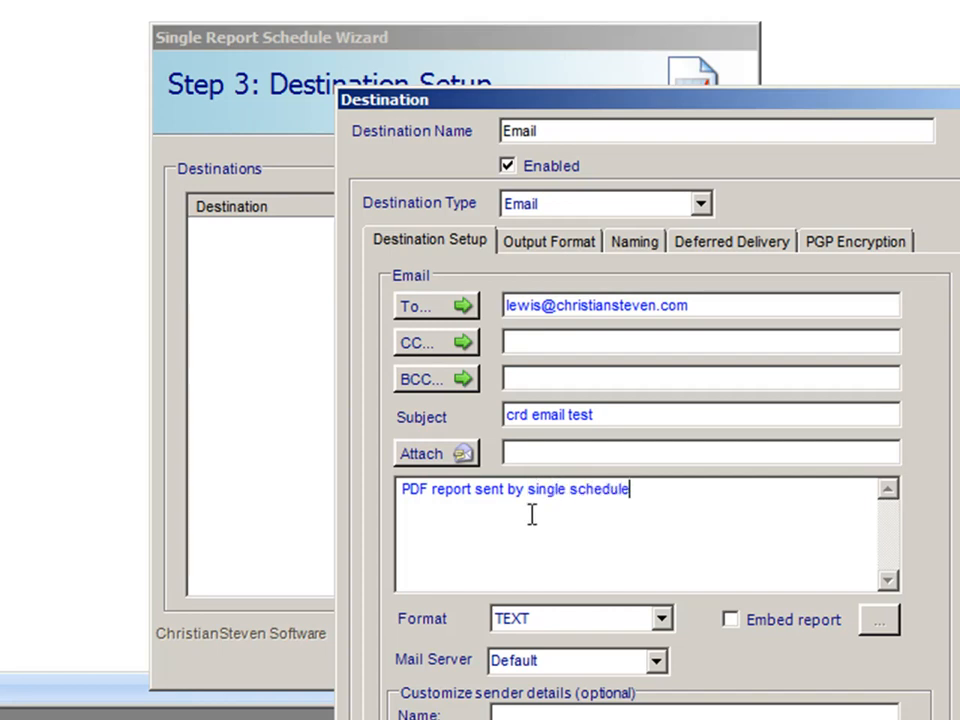
Set the output format to Acrobat Format (*.pdf), keeping the default PDF options
left_click(544, 252)
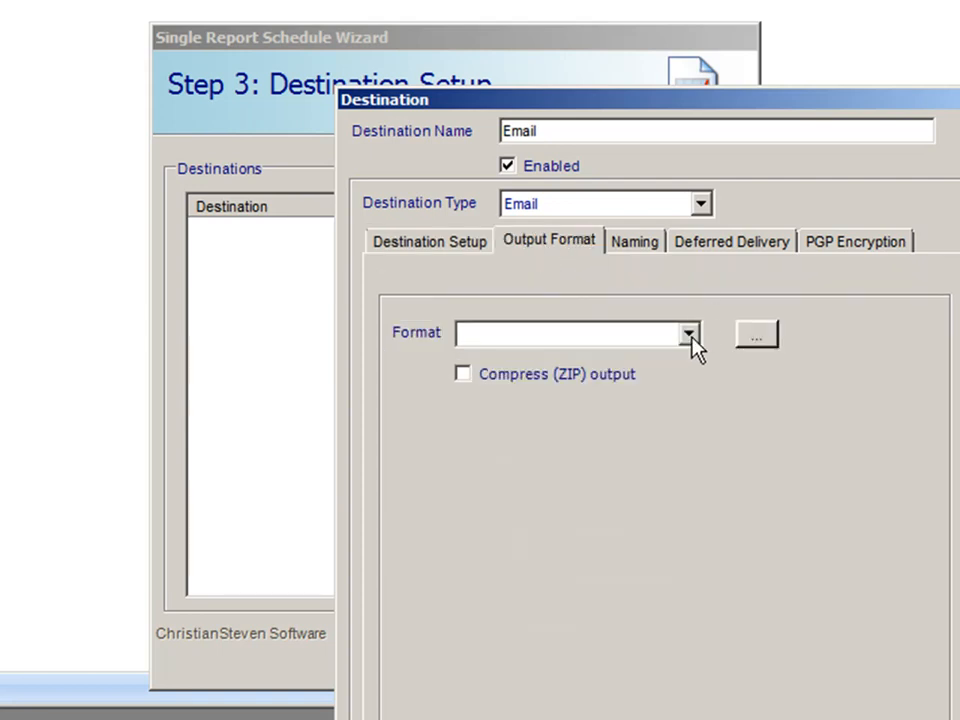
left_click(690, 335)
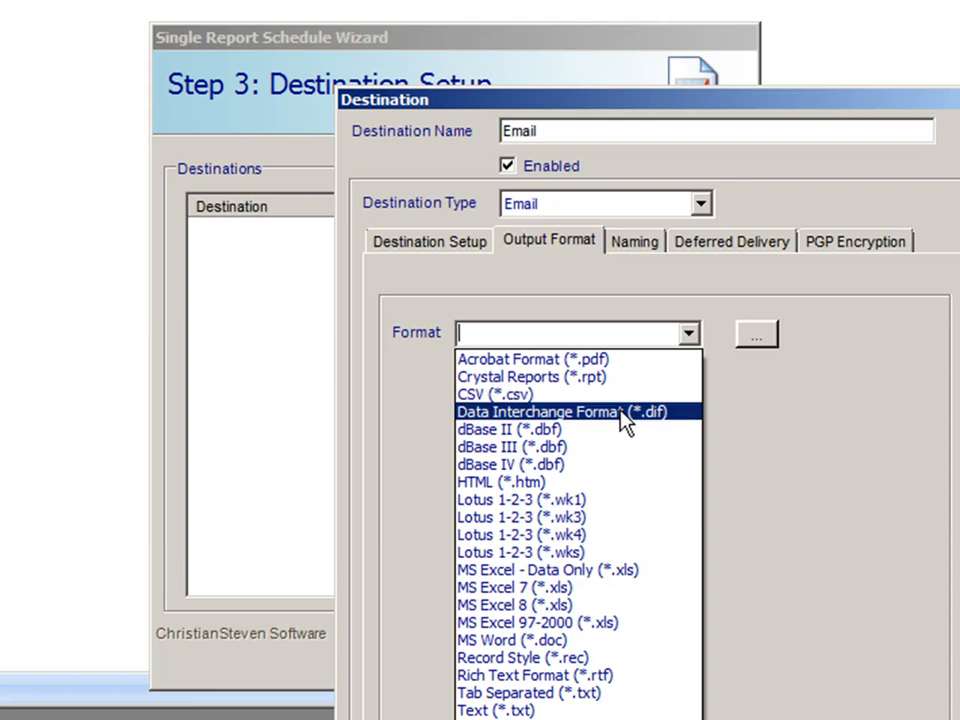
left_click(559, 365)
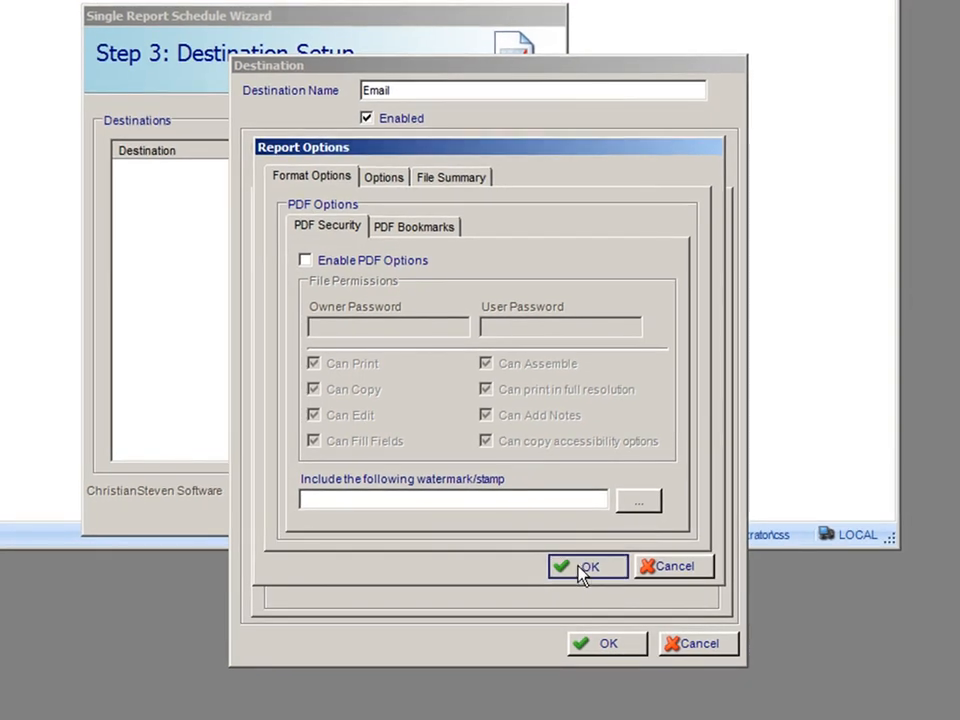
left_click(585, 568)
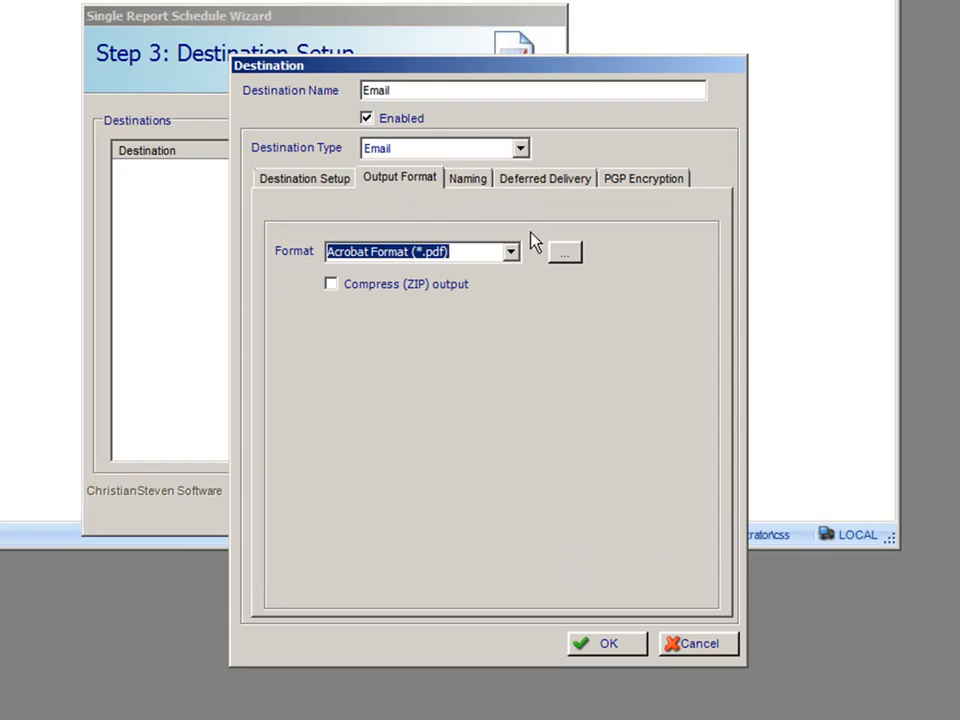
Review the Naming, Deferred Delivery and PGP Encryption tabs, then save the Email destination
left_click(470, 185)
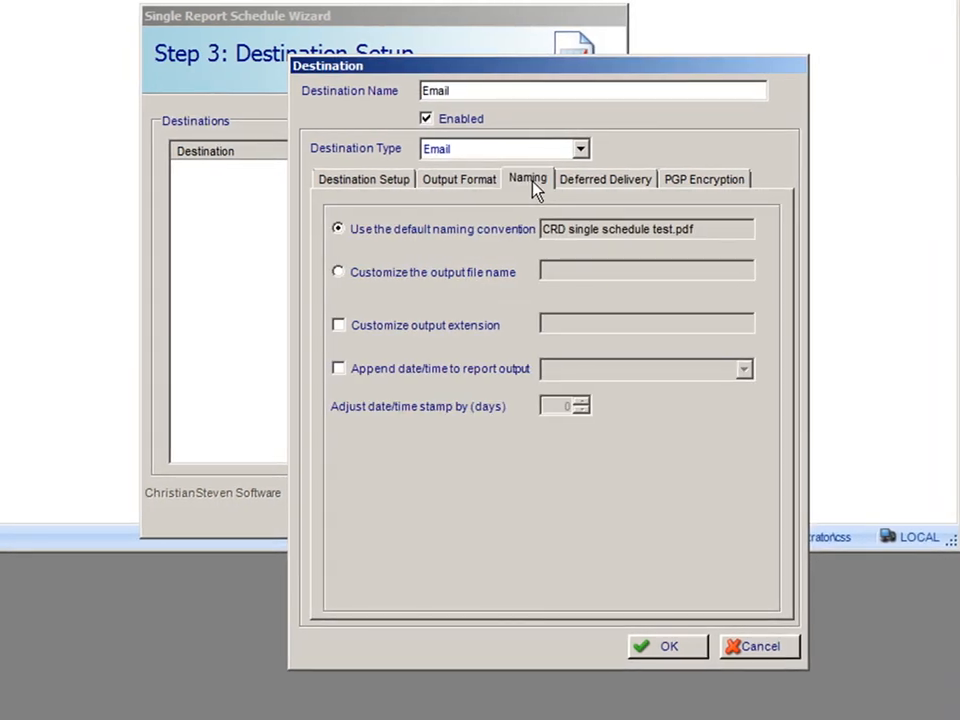
left_click(622, 181)
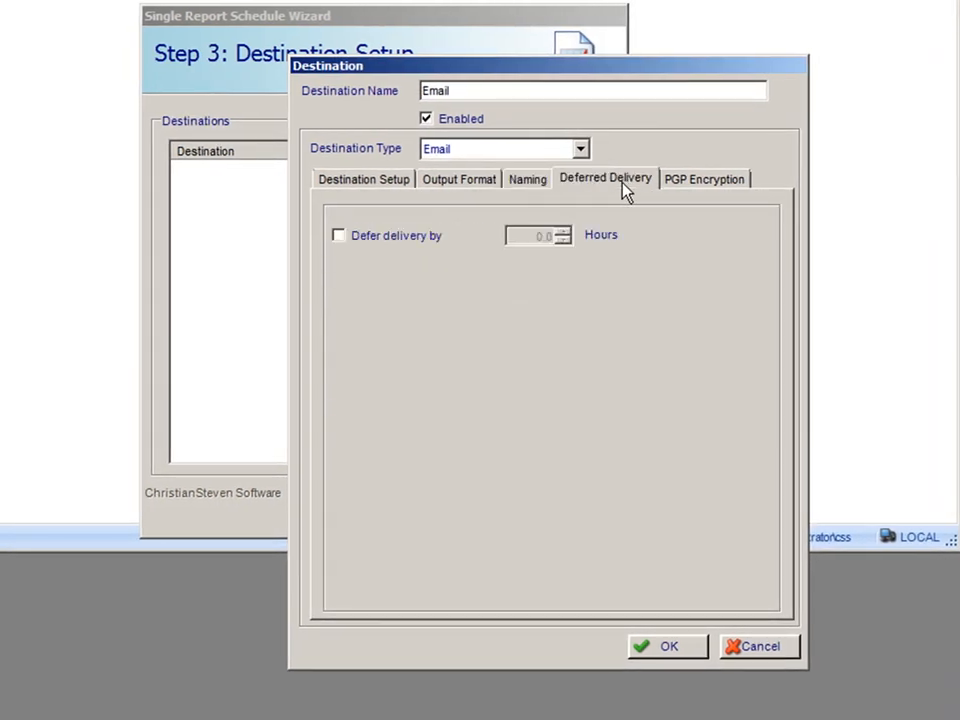
left_click(705, 181)
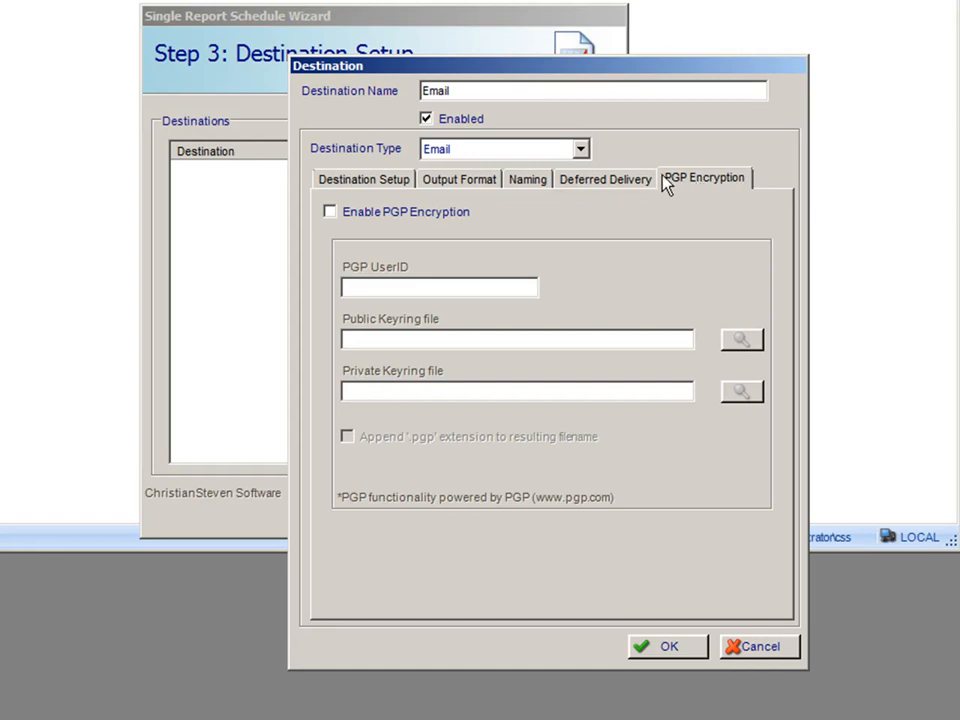
left_click(388, 184)
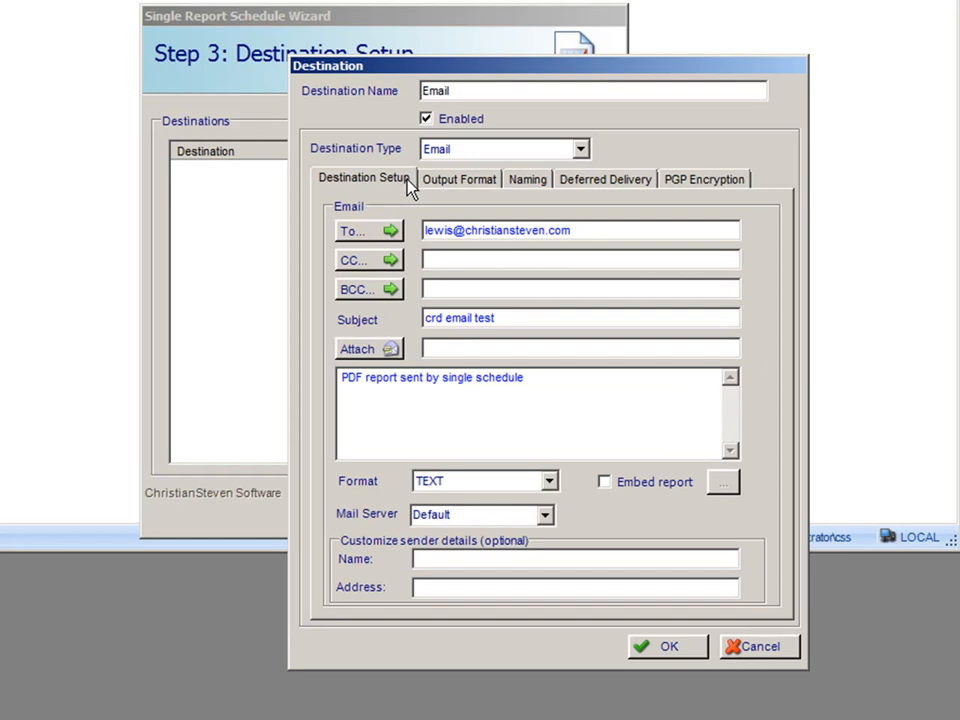
left_click(669, 646)
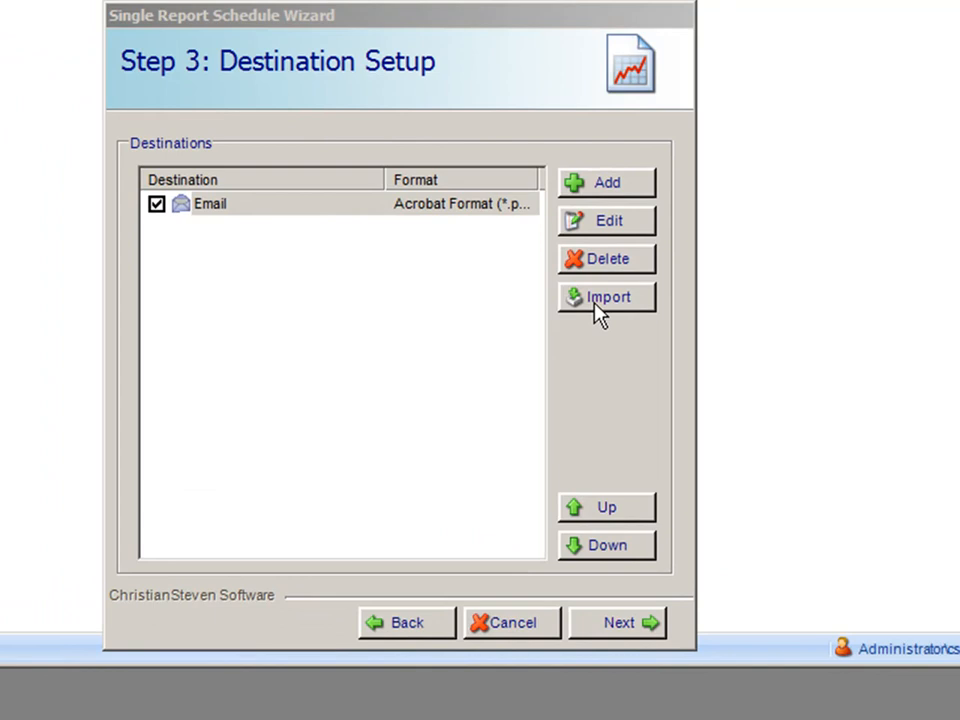
Skip importing default destinations and advance to Step 4: Report Parameters
left_click(597, 300)
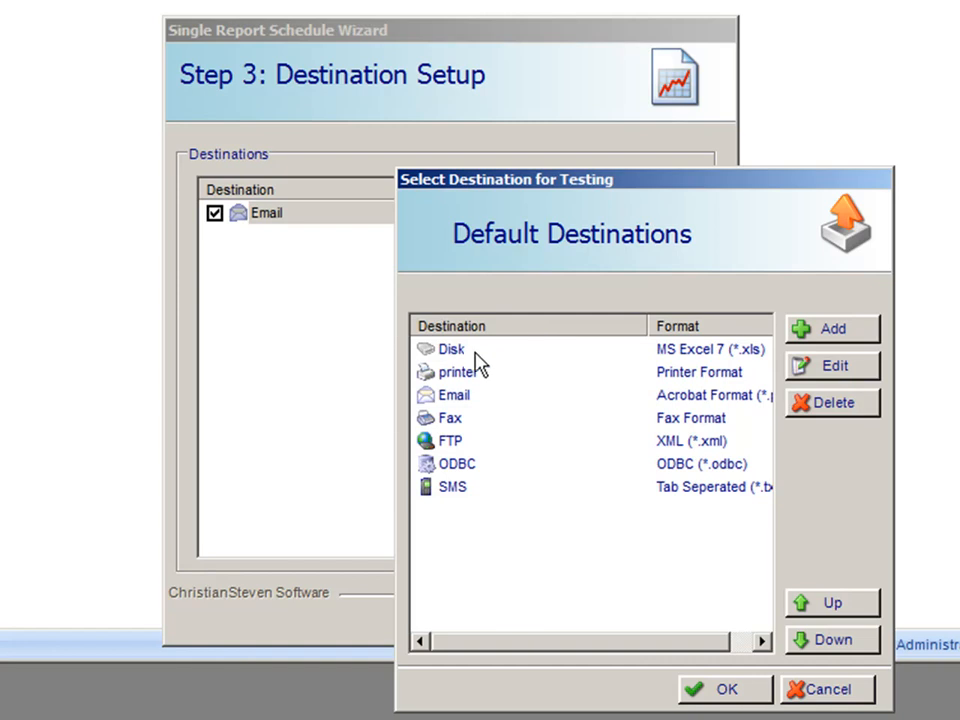
left_click(823, 697)
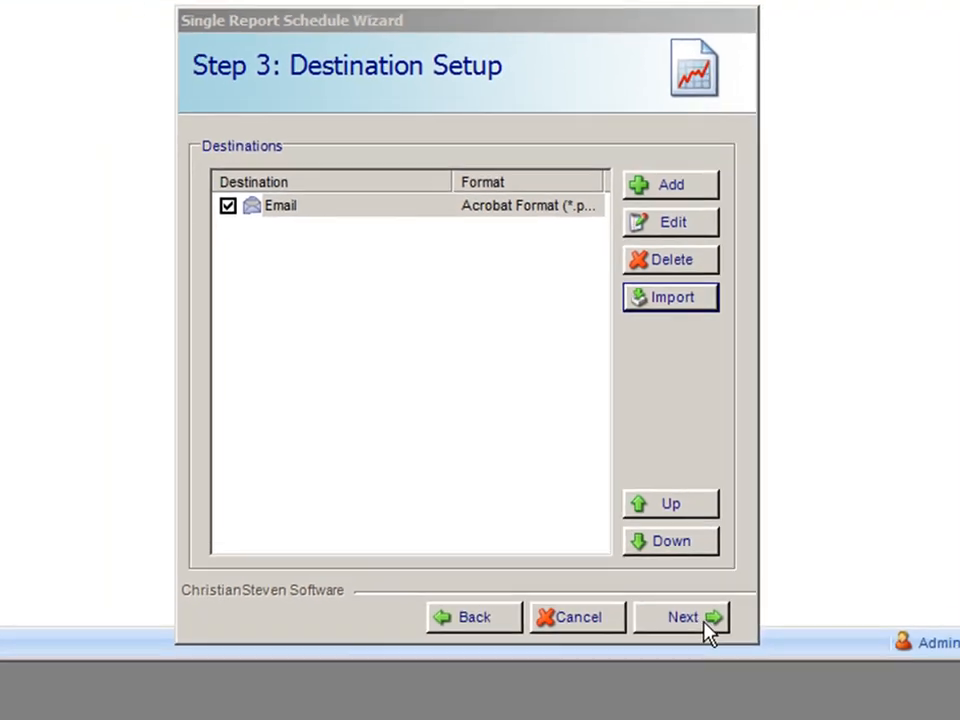
left_click(655, 716)
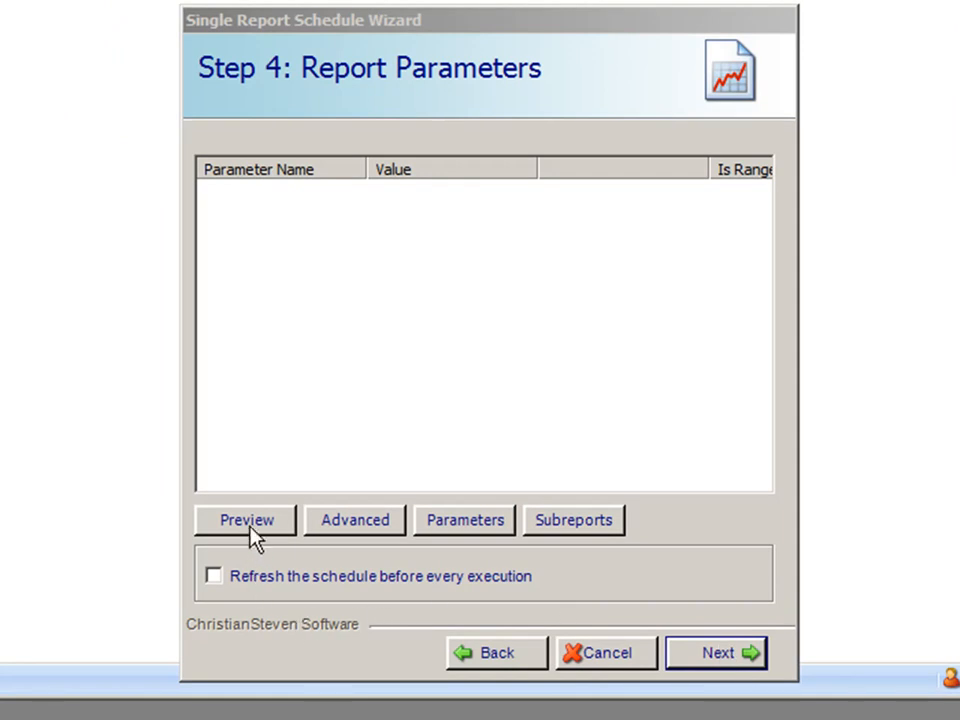
Preview the Top 20 Companies report and close the preview window
left_click(251, 531)
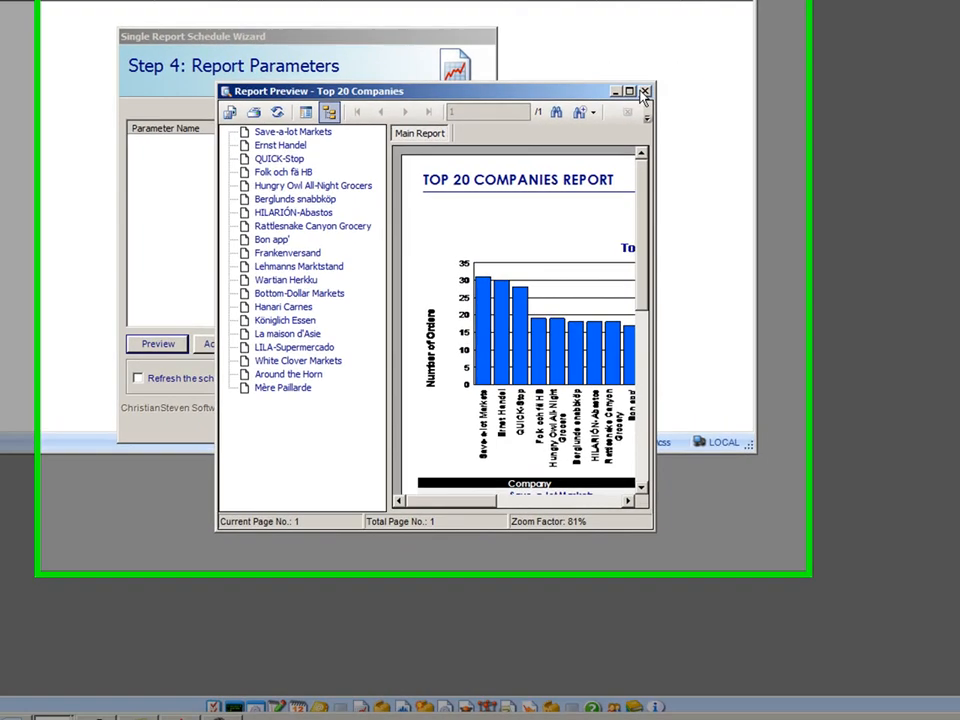
left_click(936, 109)
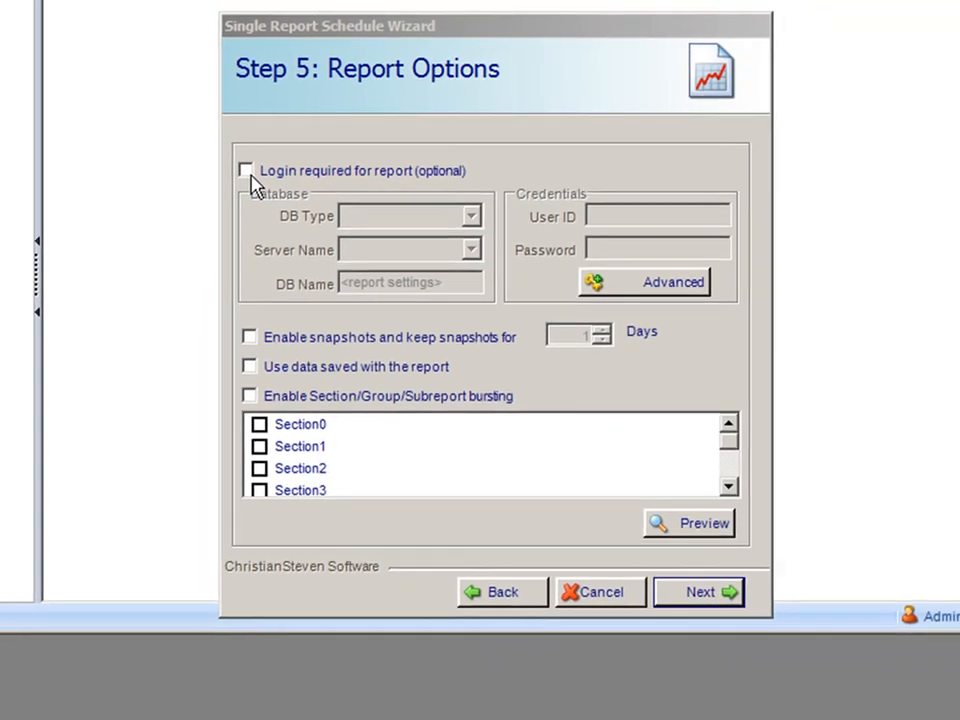
Leave 'Login required for report' unticked and advance to Step 6: Exception Handling
left_click(222, 177)
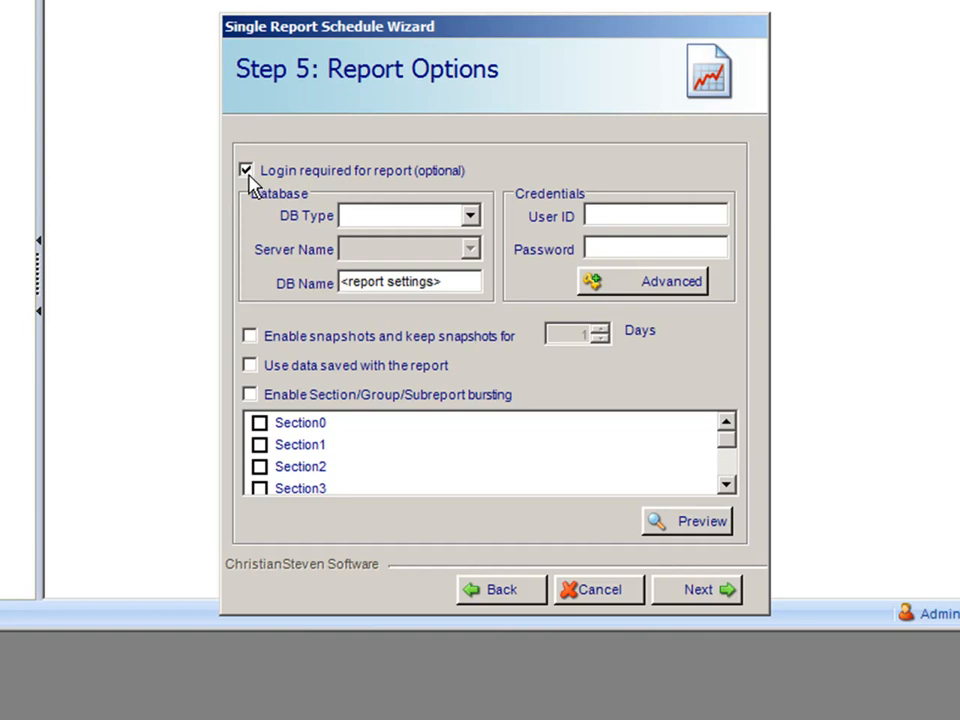
left_click(247, 174)
left_click(680, 597)
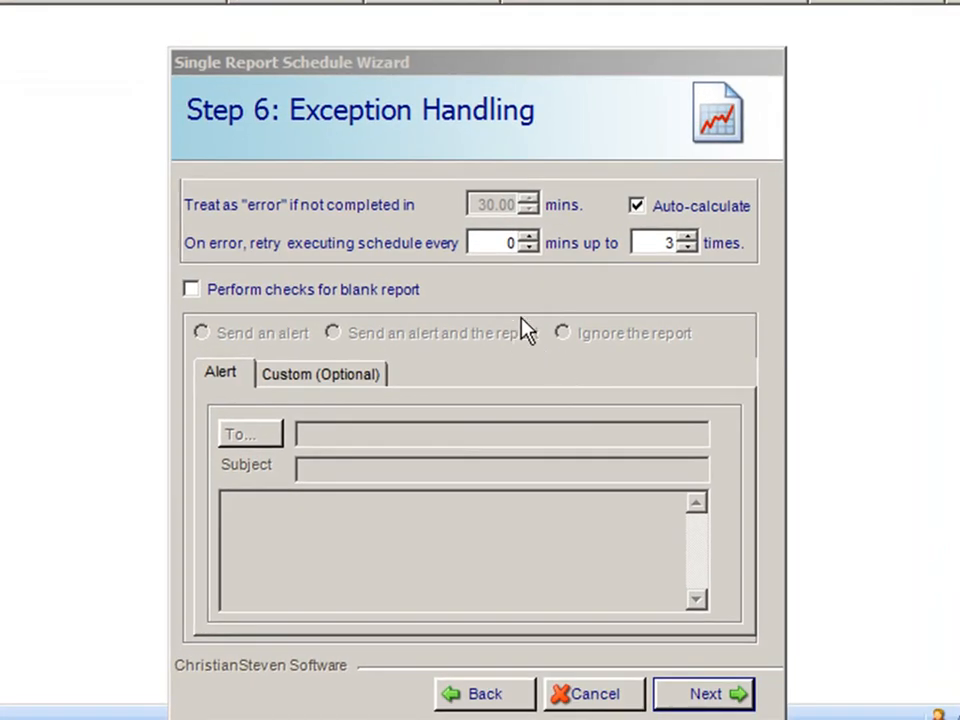
Keep the default exception handling (3 retries, blank-report checks off) and continue to Custom Tasks
left_click(733, 699)
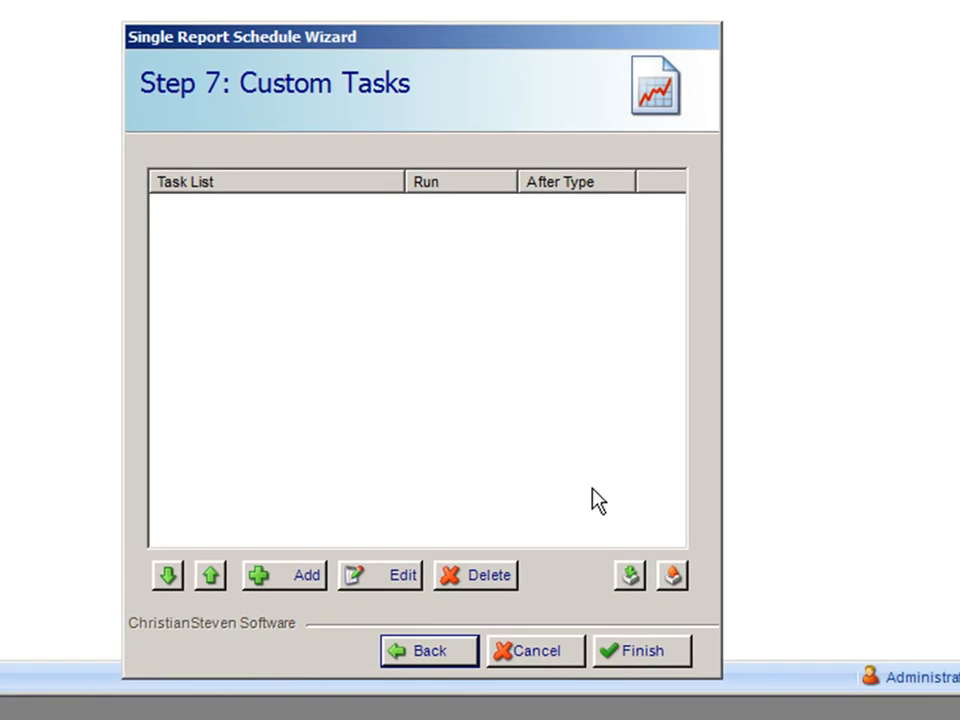
Browse the General and Files and Folders task types, add no task, and finish the schedule
left_click(309, 568)
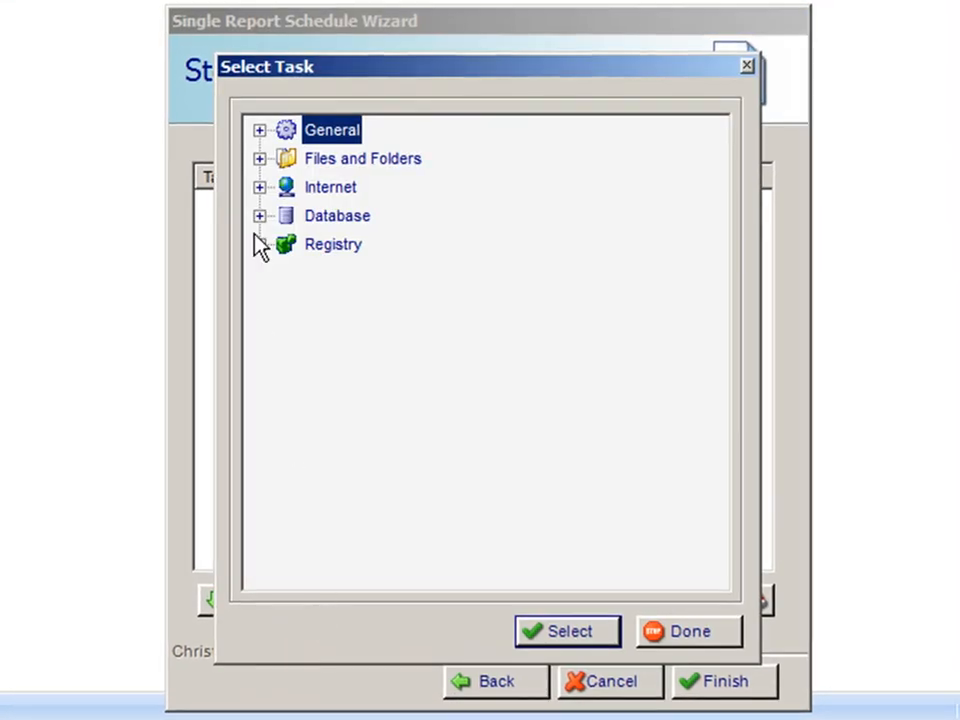
left_click(259, 131)
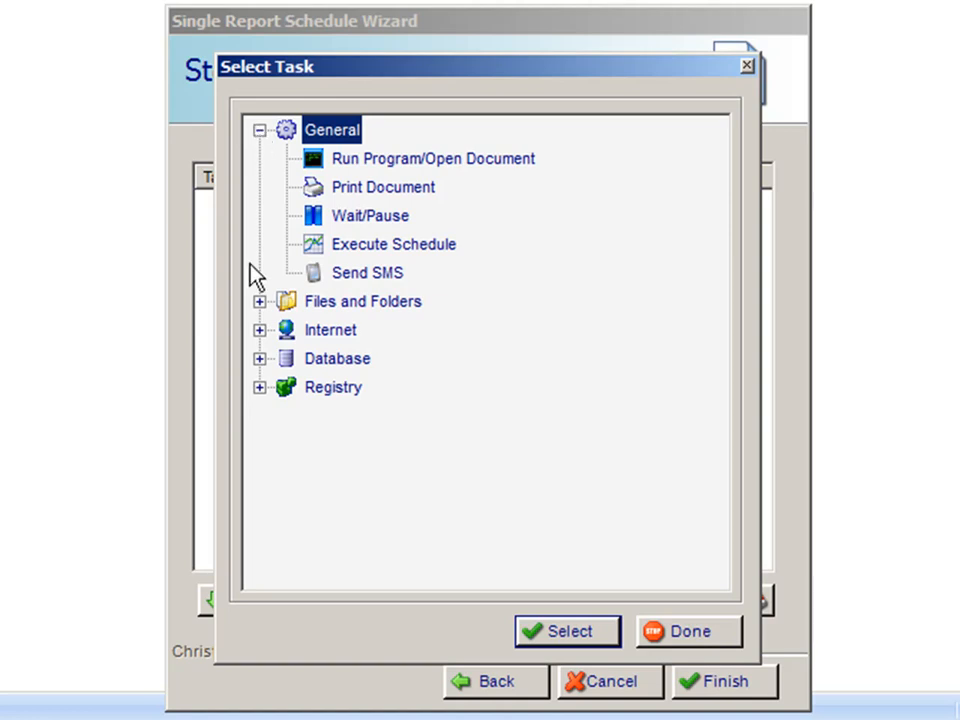
left_click(258, 301)
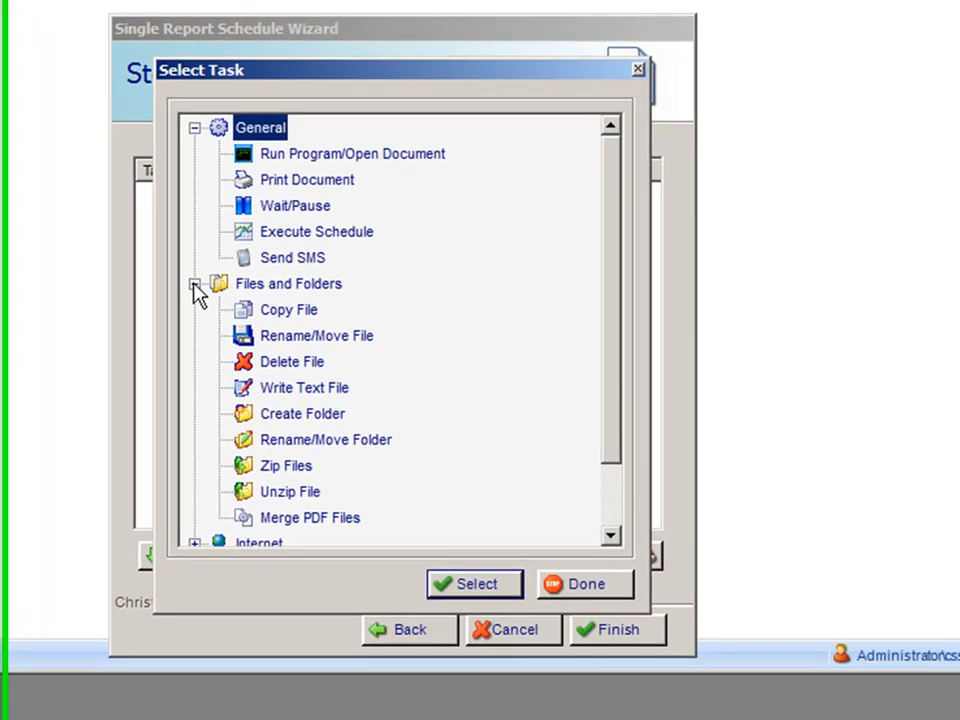
left_click(254, 302)
left_click(179, 127)
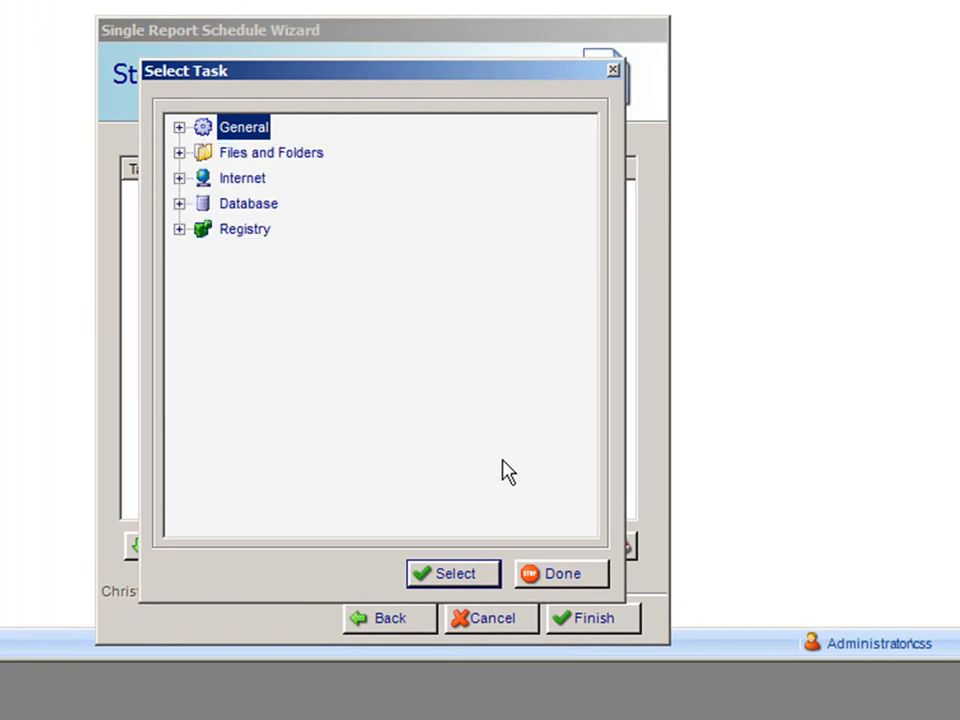
left_click(583, 574)
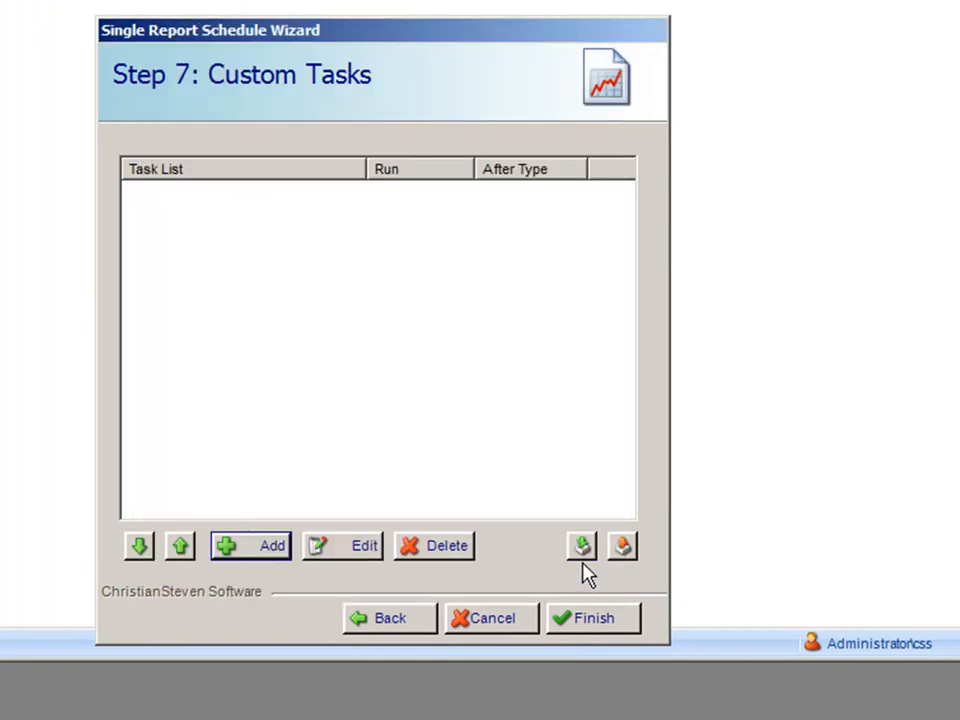
left_click(610, 624)
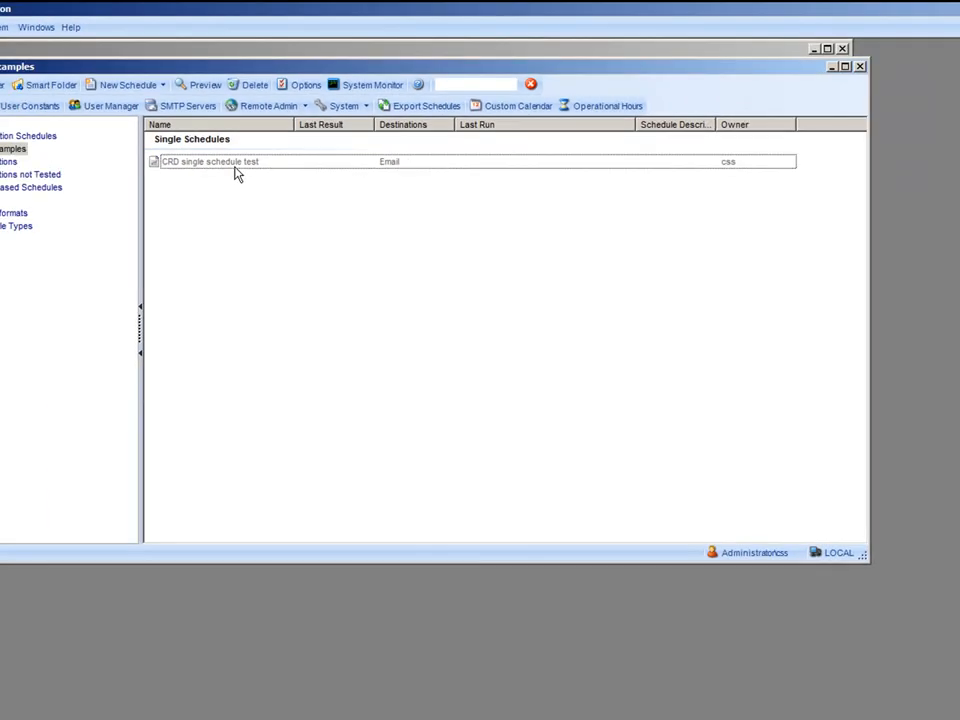
Select and open the CRD single schedule test row in Single Schedules to confirm its Email destination
left_click(180, 204)
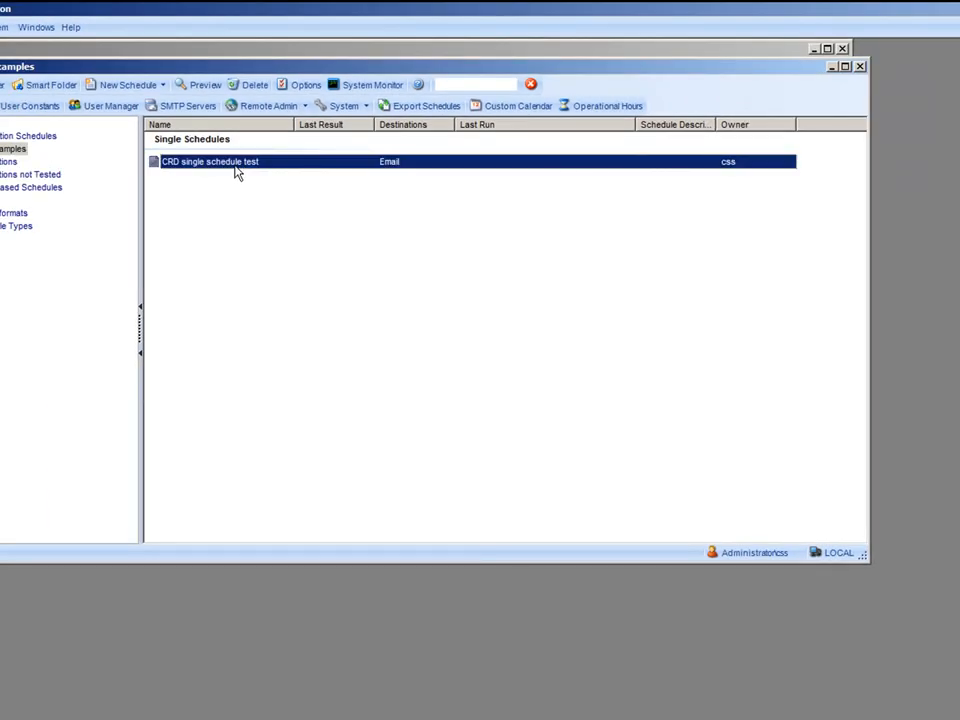
double_click(235, 166)
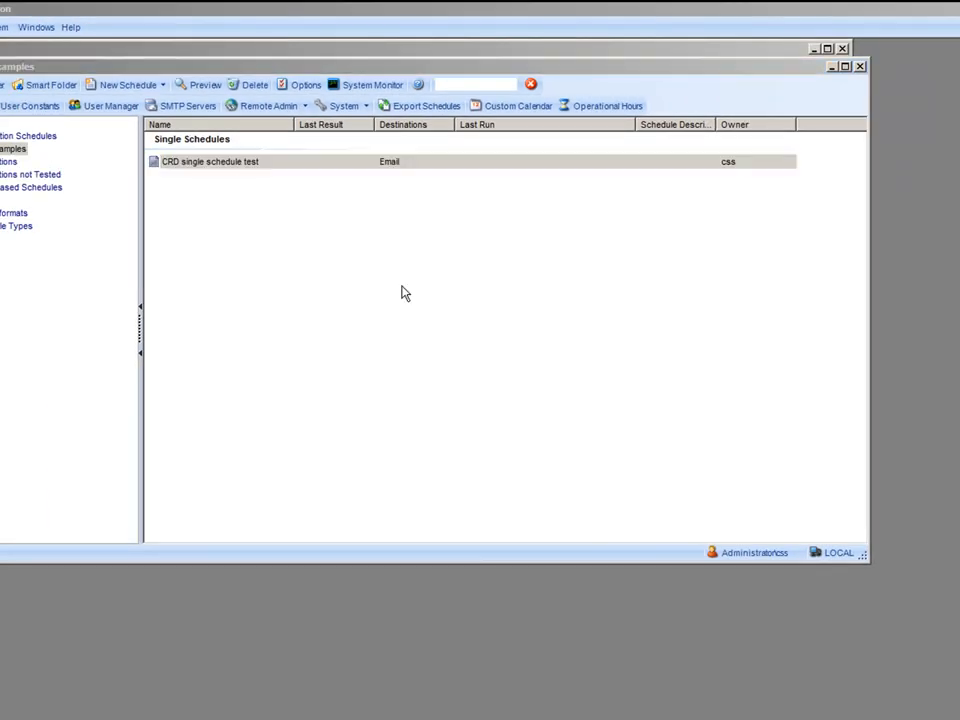